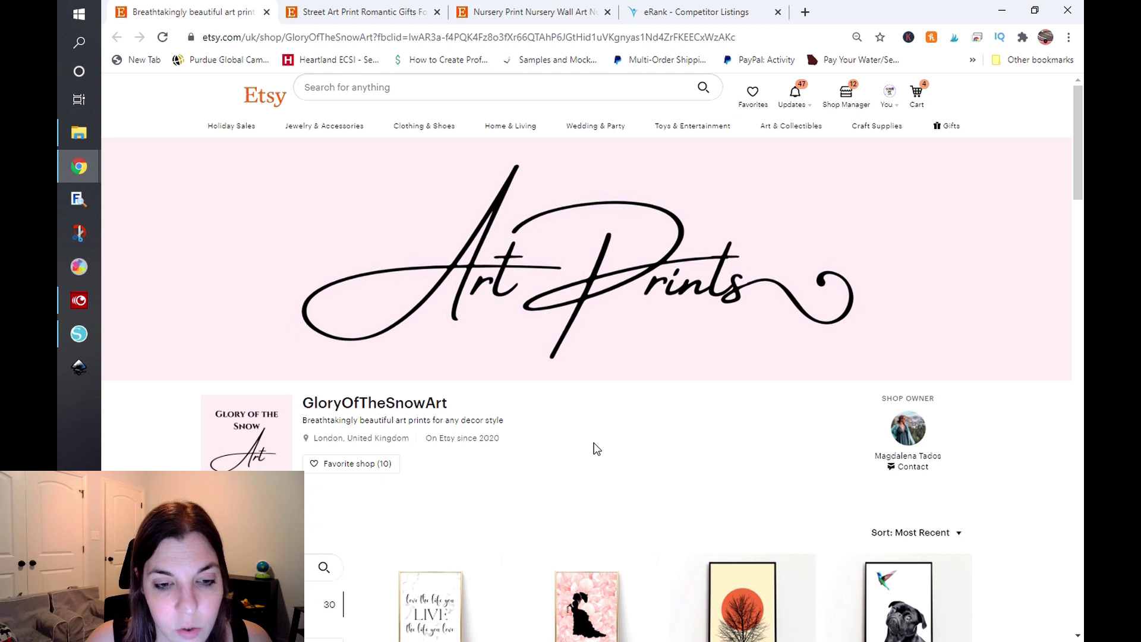
Step: Add the GloryOfTheSnowArt shop to the favorites
{"action": "scroll", "coordinate": [519, 430], "scroll_direction": "down", "scroll_amount": 1}
{"action": "left_click", "coordinate": [347, 394]}
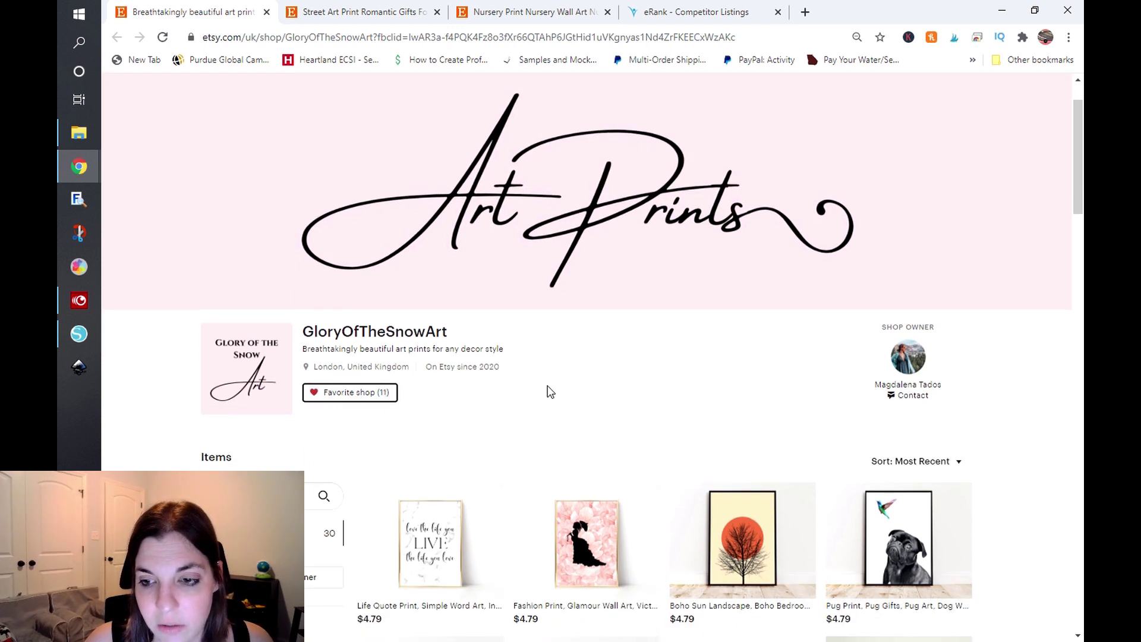
Step: Look through all of the shop's art print listings, checking their thumbnails, titles and prices
{"action": "scroll", "coordinate": [550, 391], "scroll_direction": "down", "scroll_amount": 1}
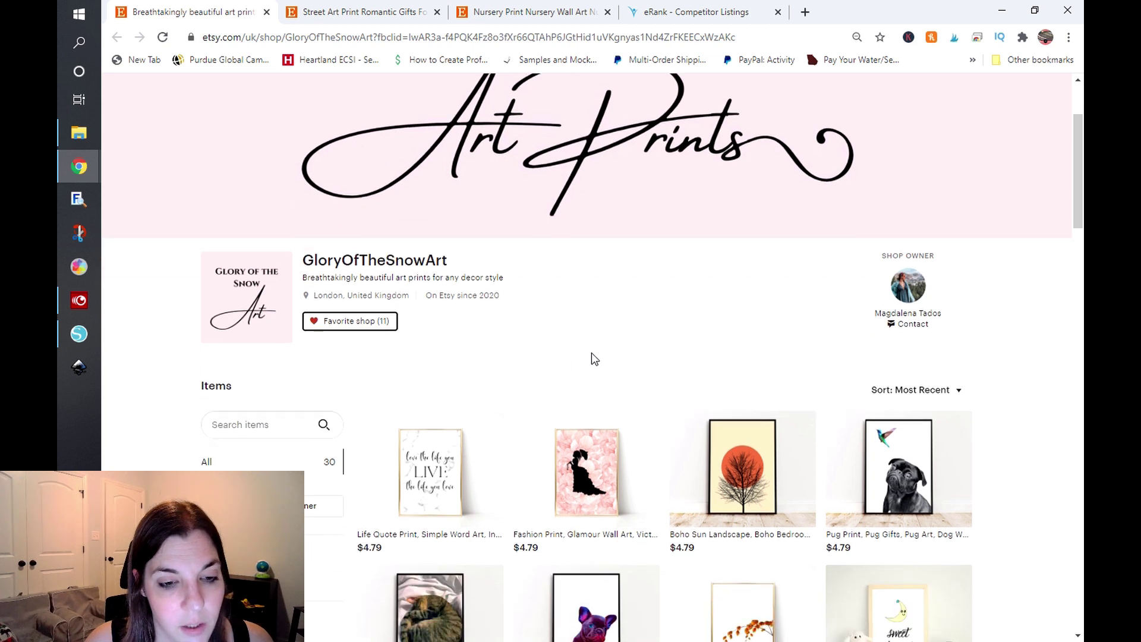
{"action": "scroll", "coordinate": [514, 332], "scroll_direction": "down", "scroll_amount": 1}
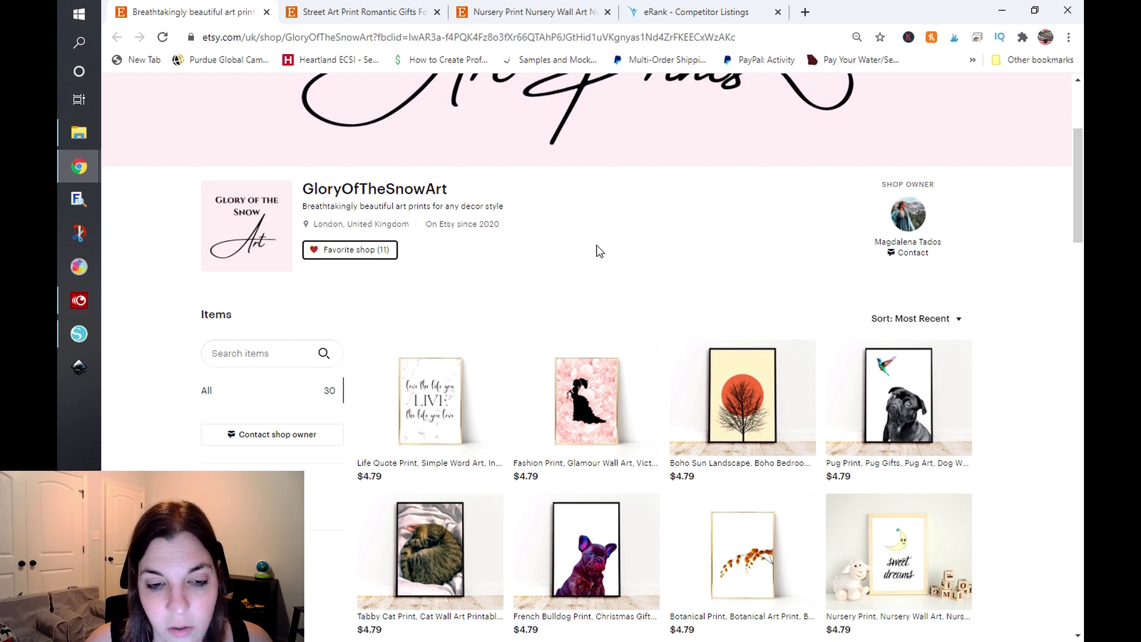
{"action": "scroll", "coordinate": [599, 252], "scroll_direction": "down", "scroll_amount": 1}
{"action": "scroll", "coordinate": [600, 252], "scroll_direction": "down", "scroll_amount": 1}
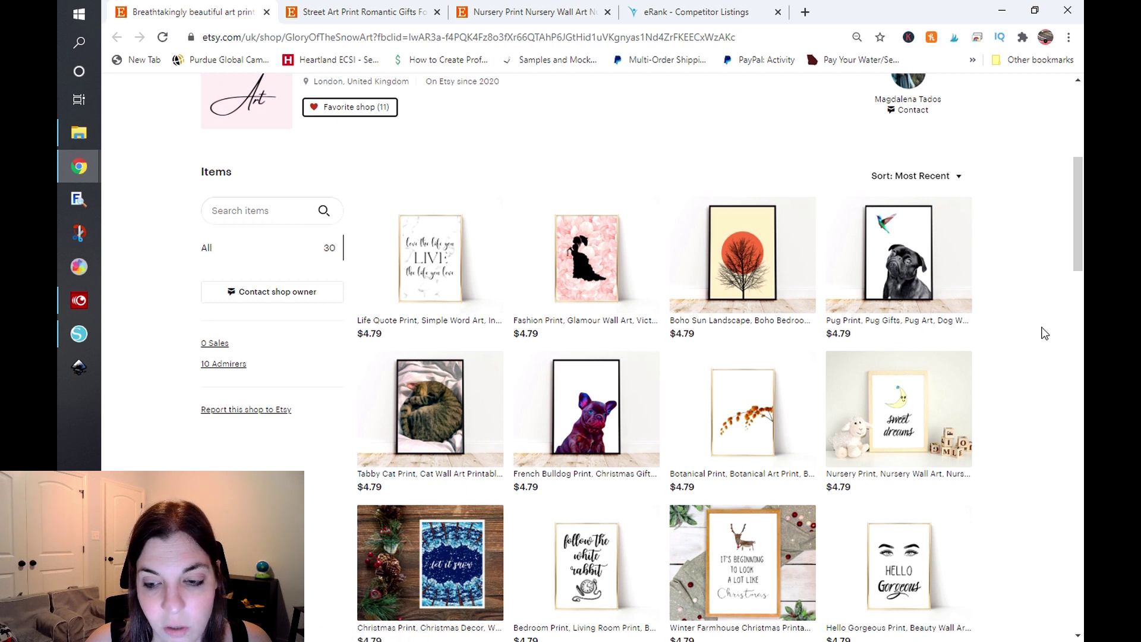
{"action": "scroll", "coordinate": [1039, 374], "scroll_direction": "down", "scroll_amount": 1}
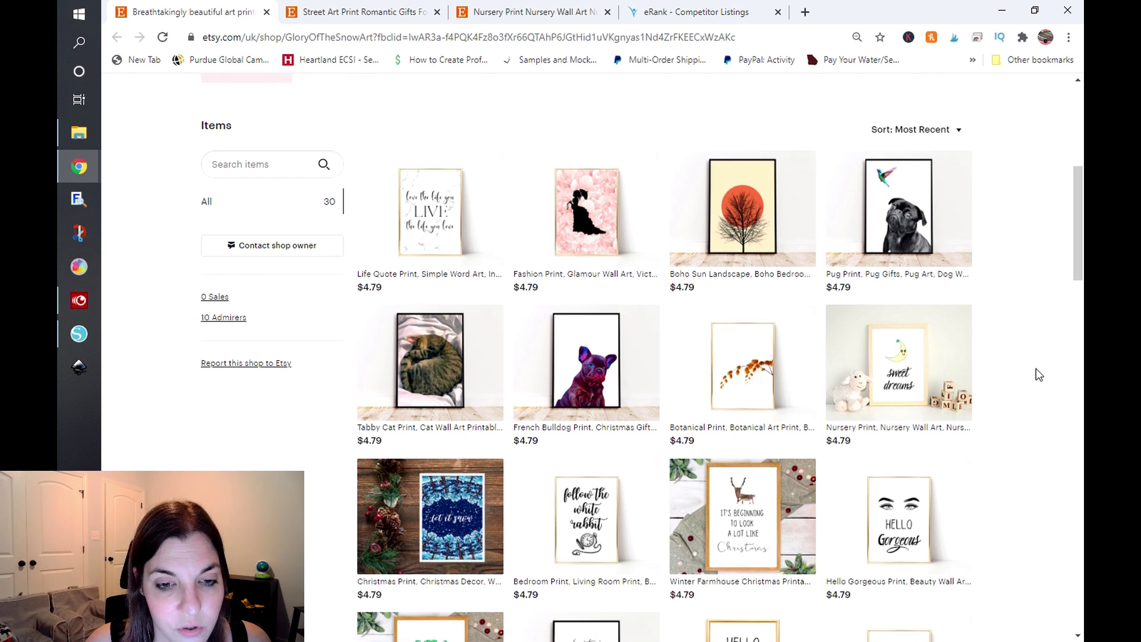
{"action": "scroll", "coordinate": [1039, 374], "scroll_direction": "down", "scroll_amount": 1}
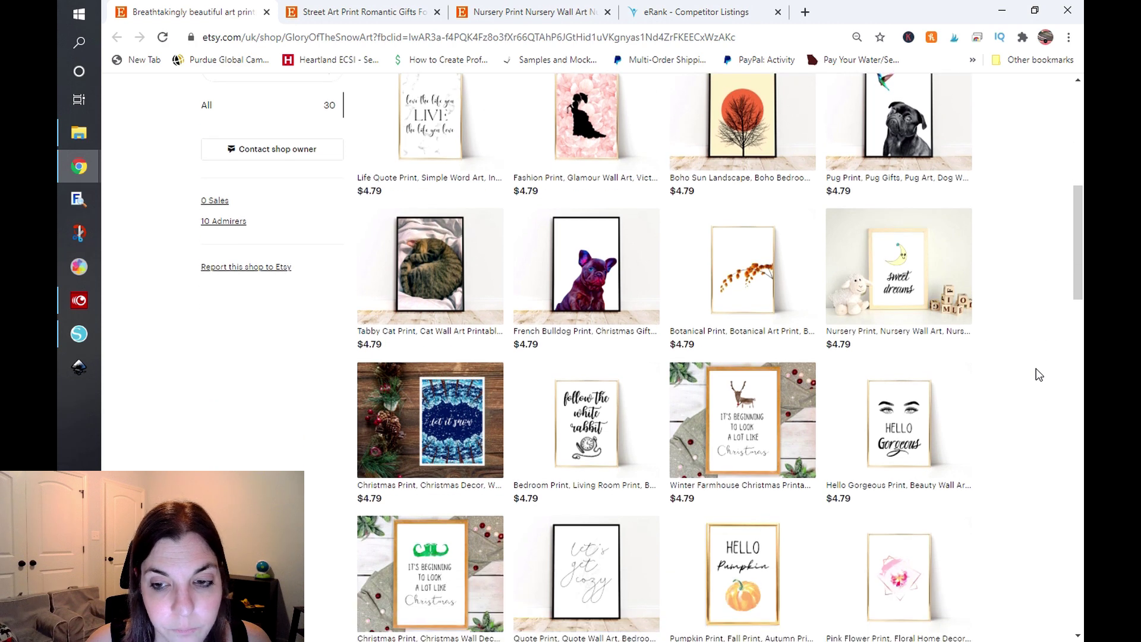
{"action": "scroll", "coordinate": [1039, 375], "scroll_direction": "down", "scroll_amount": 1}
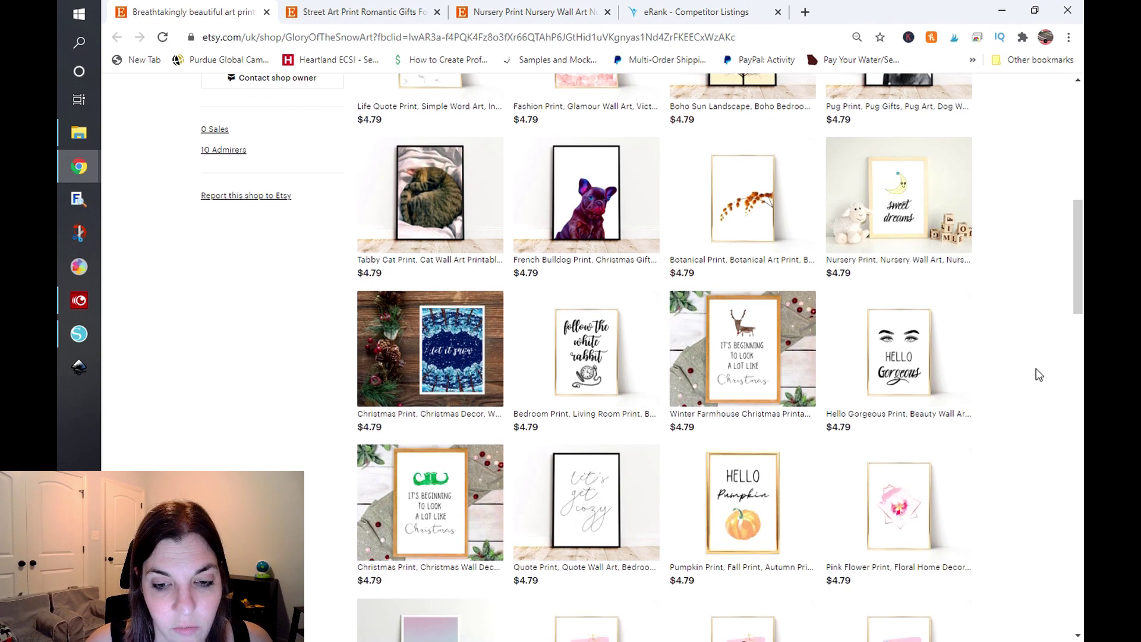
{"action": "scroll", "coordinate": [1039, 374], "scroll_direction": "down", "scroll_amount": 1}
{"action": "scroll", "coordinate": [1039, 374], "scroll_direction": "down", "scroll_amount": 1}
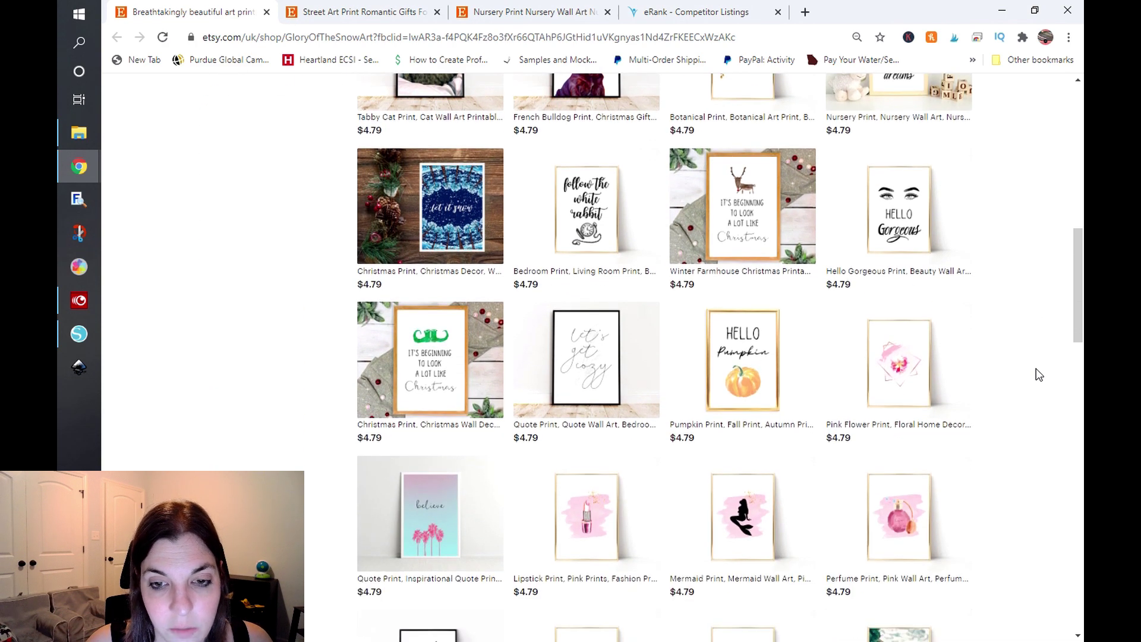
{"action": "scroll", "coordinate": [1040, 375], "scroll_direction": "down", "scroll_amount": 1}
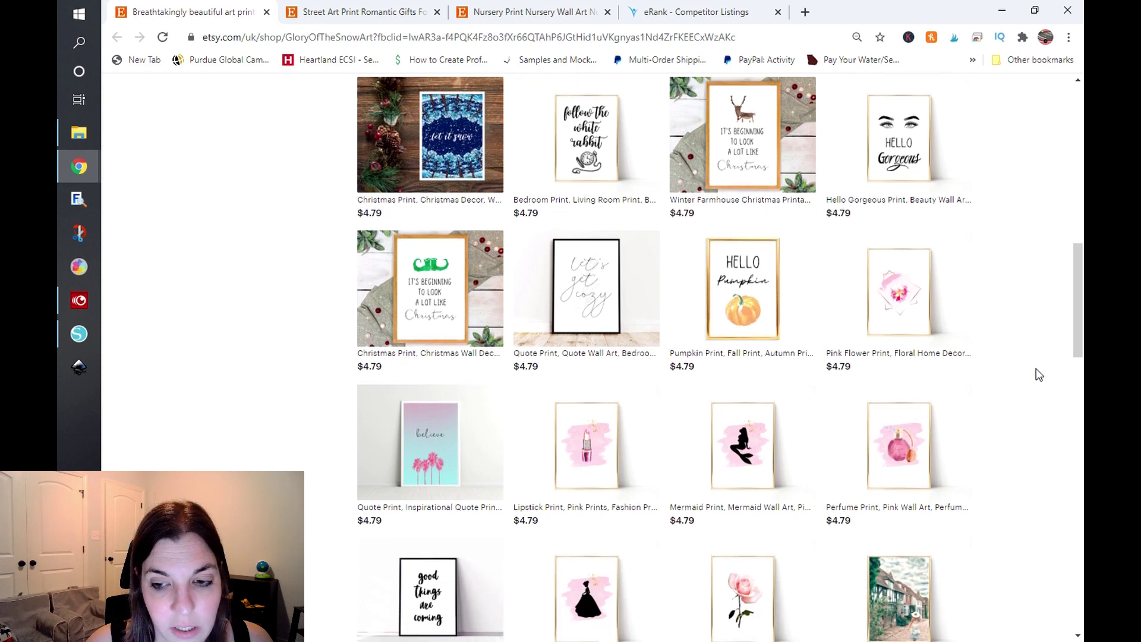
{"action": "scroll", "coordinate": [1039, 375], "scroll_direction": "down", "scroll_amount": 2}
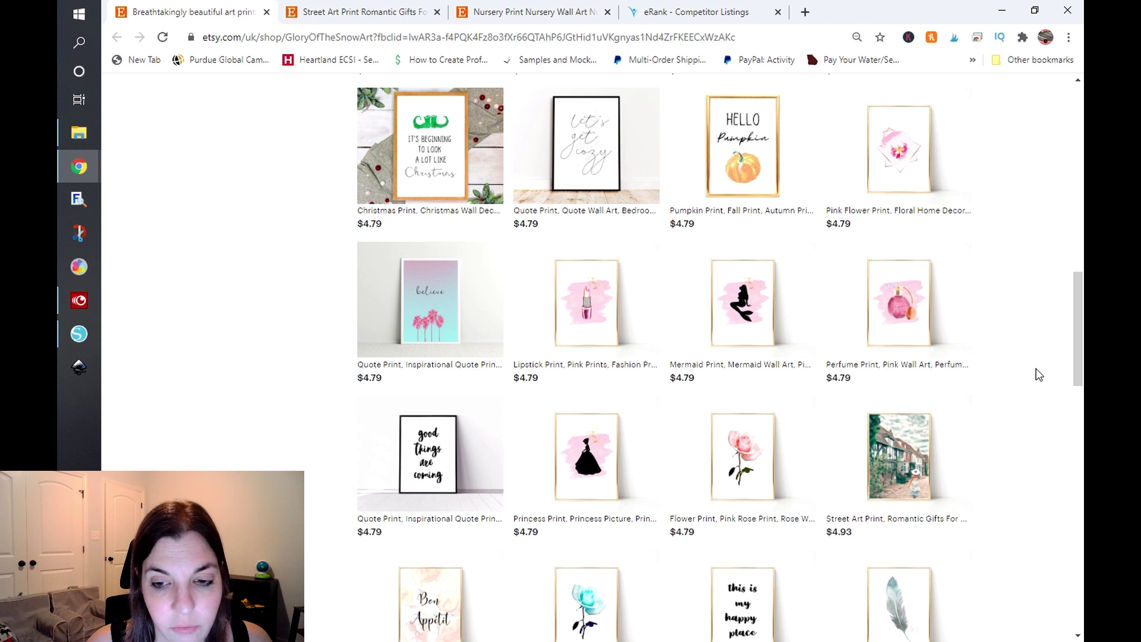
{"action": "scroll", "coordinate": [1039, 374], "scroll_direction": "down", "scroll_amount": 2}
{"action": "scroll", "coordinate": [1040, 374], "scroll_direction": "down", "scroll_amount": 2}
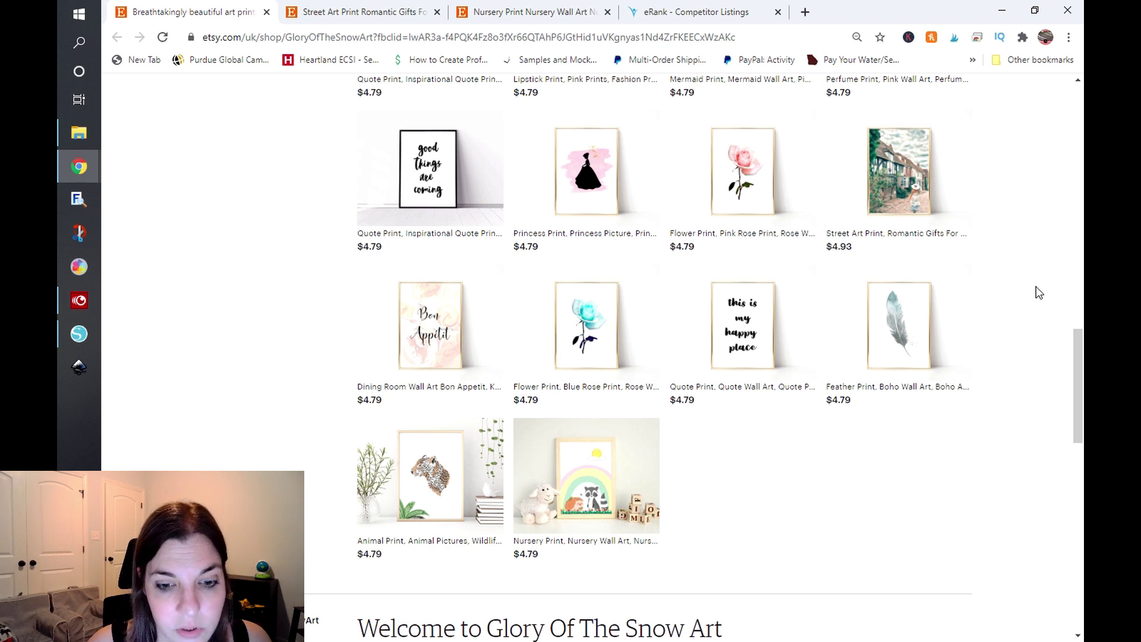
Step: Read the shop's welcome text, shop member details and shop policies
{"action": "scroll", "coordinate": [1039, 293], "scroll_direction": "down", "scroll_amount": 6}
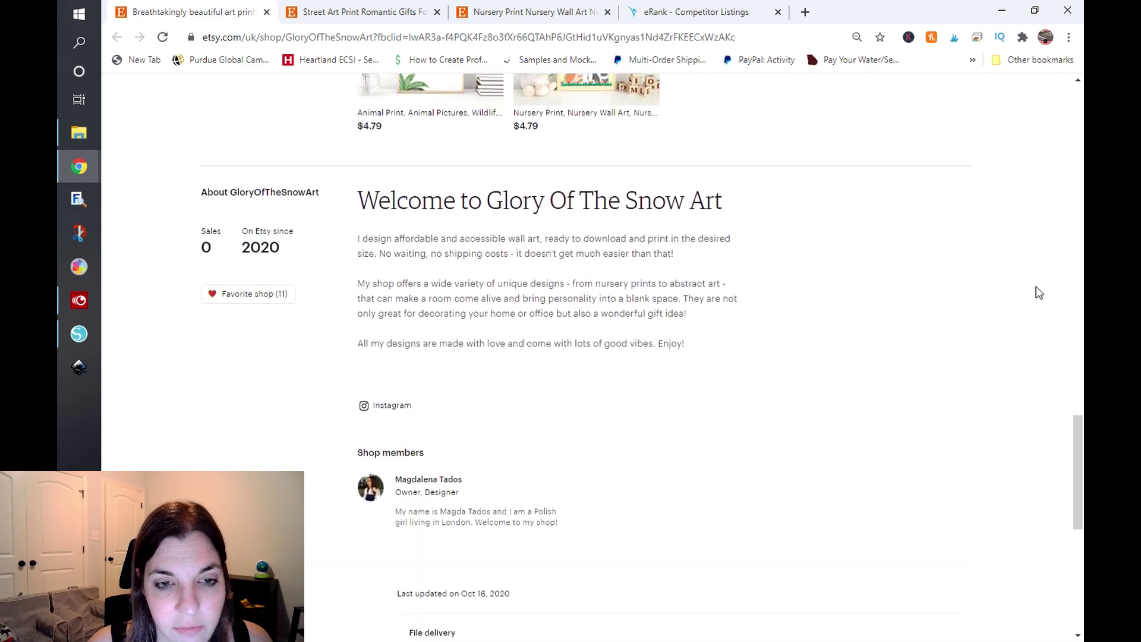
{"action": "scroll", "coordinate": [682, 348], "scroll_direction": "down", "scroll_amount": 2}
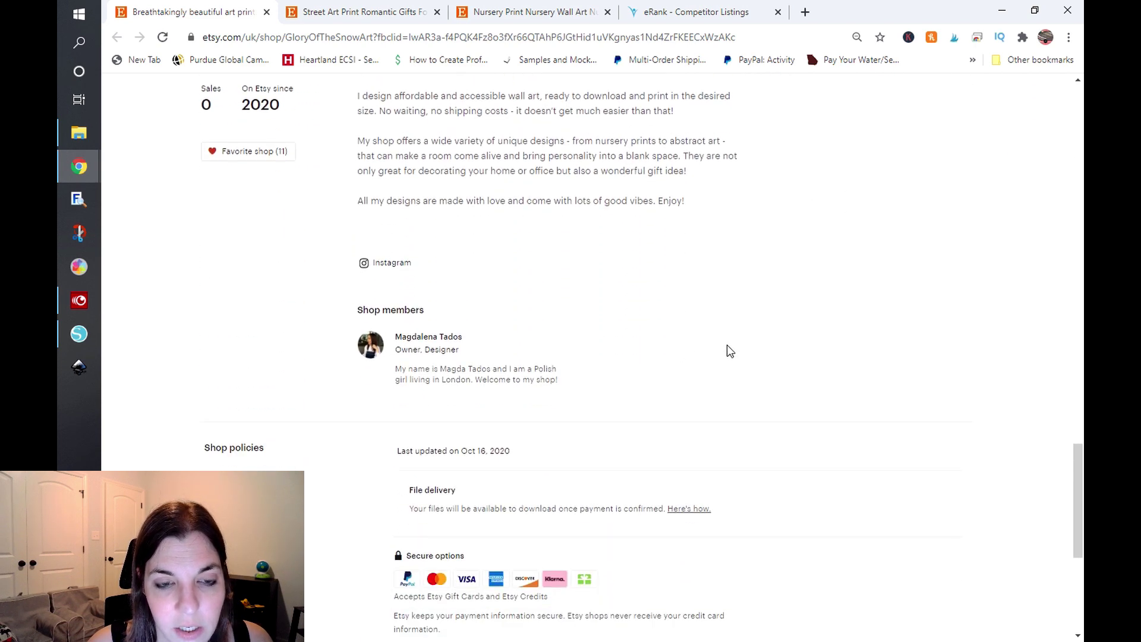
{"action": "scroll", "coordinate": [479, 332], "scroll_direction": "down", "scroll_amount": 3}
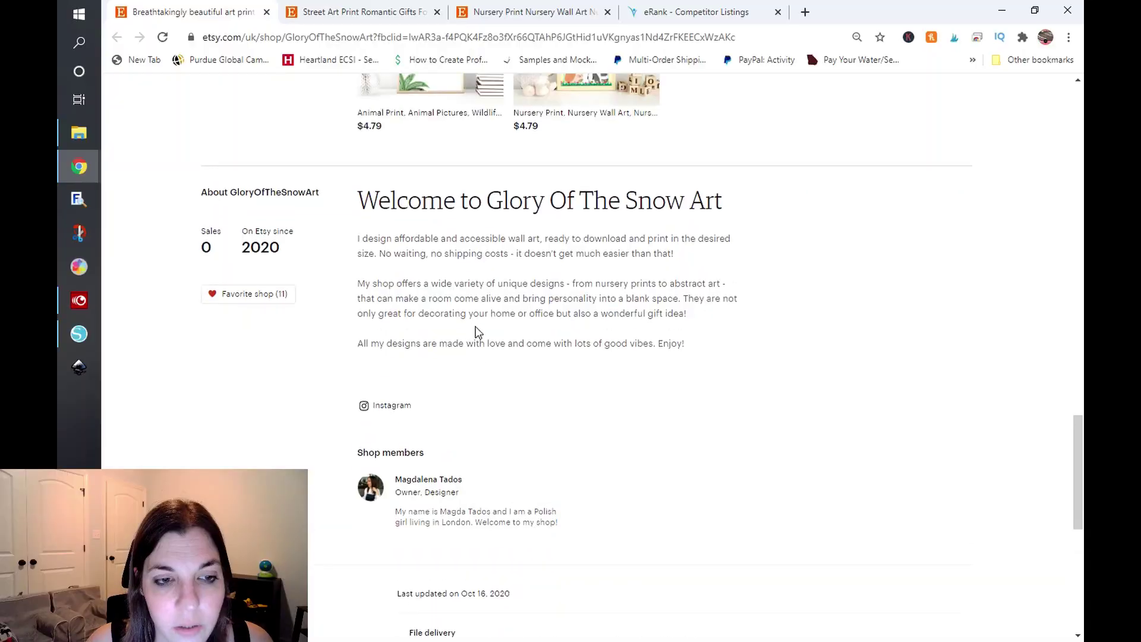
Step: Go back over the item grid and review the shop's banner, logo and tagline
{"action": "scroll", "coordinate": [476, 331], "scroll_direction": "up", "scroll_amount": 1}
{"action": "scroll", "coordinate": [475, 331], "scroll_direction": "up", "scroll_amount": 12}
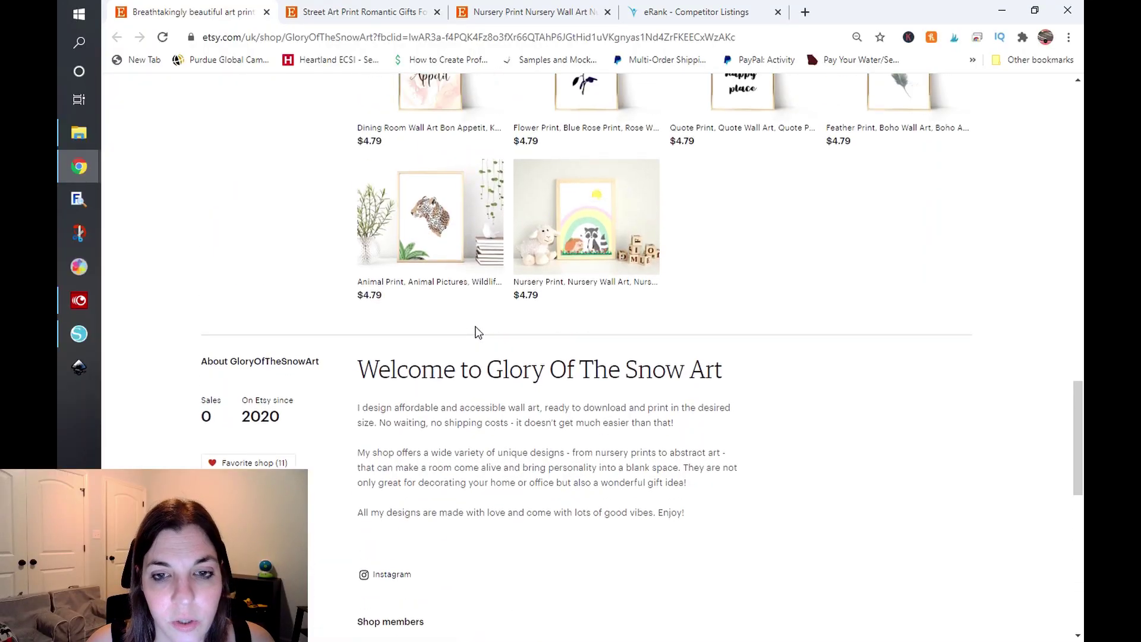
{"action": "scroll", "coordinate": [477, 333], "scroll_direction": "up", "scroll_amount": 8}
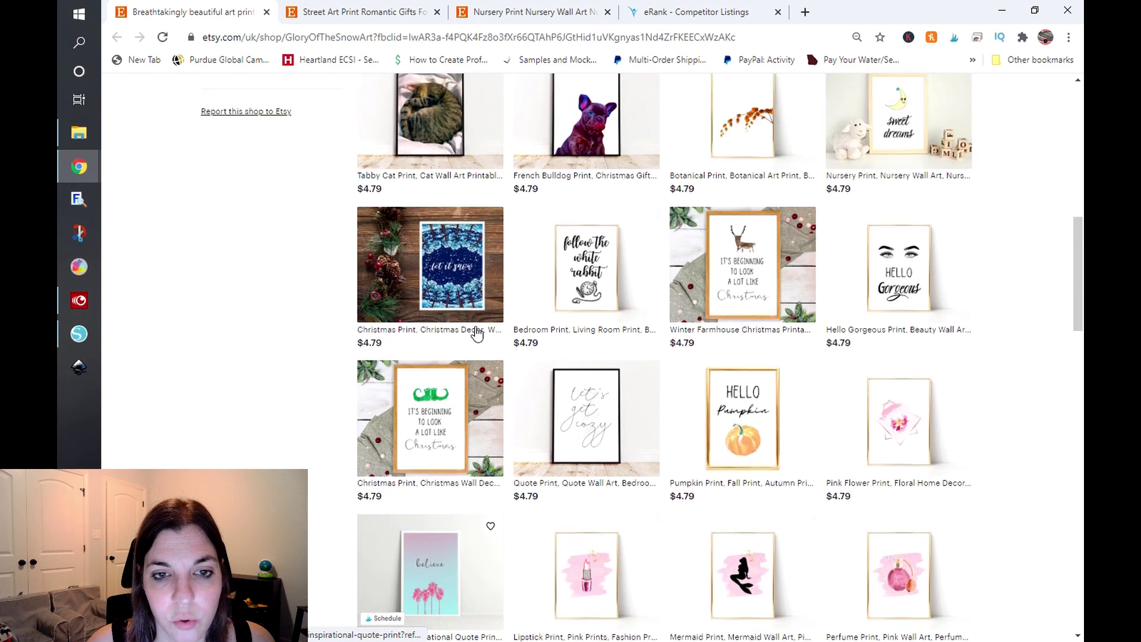
{"action": "scroll", "coordinate": [477, 333], "scroll_direction": "up", "scroll_amount": 1}
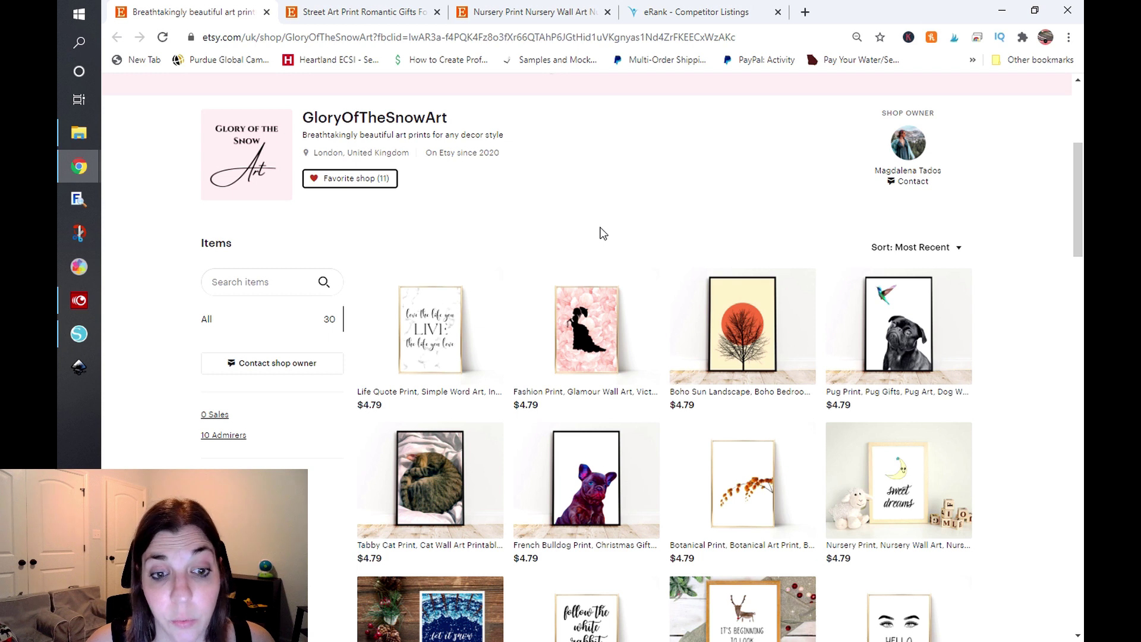
{"action": "scroll", "coordinate": [600, 233], "scroll_direction": "down", "scroll_amount": 1}
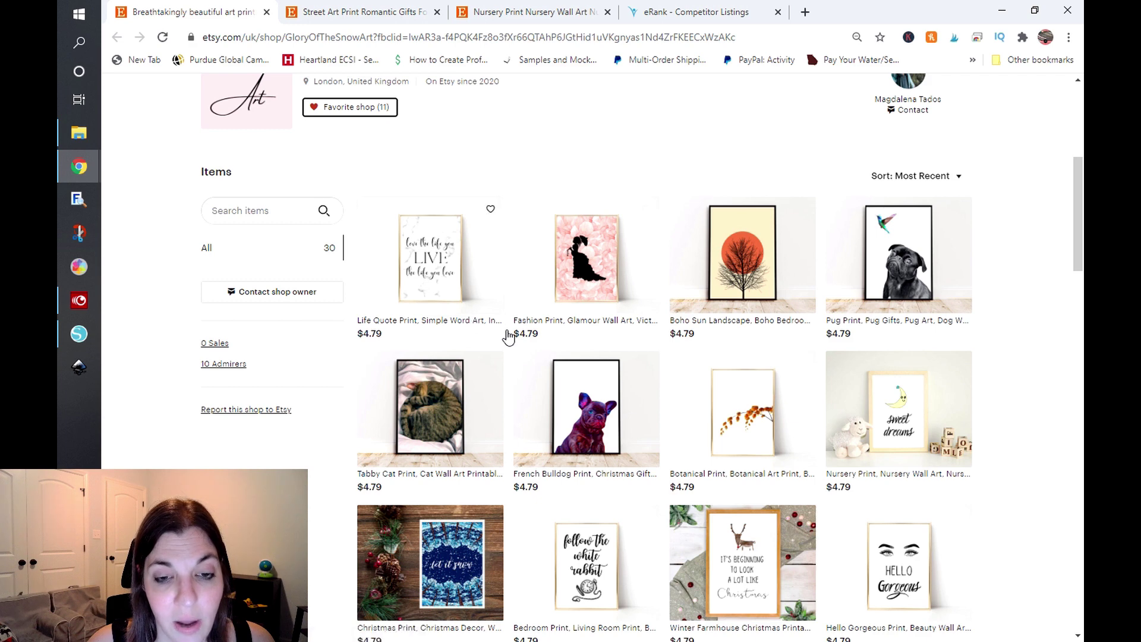
{"action": "scroll", "coordinate": [508, 337], "scroll_direction": "up", "scroll_amount": 6}
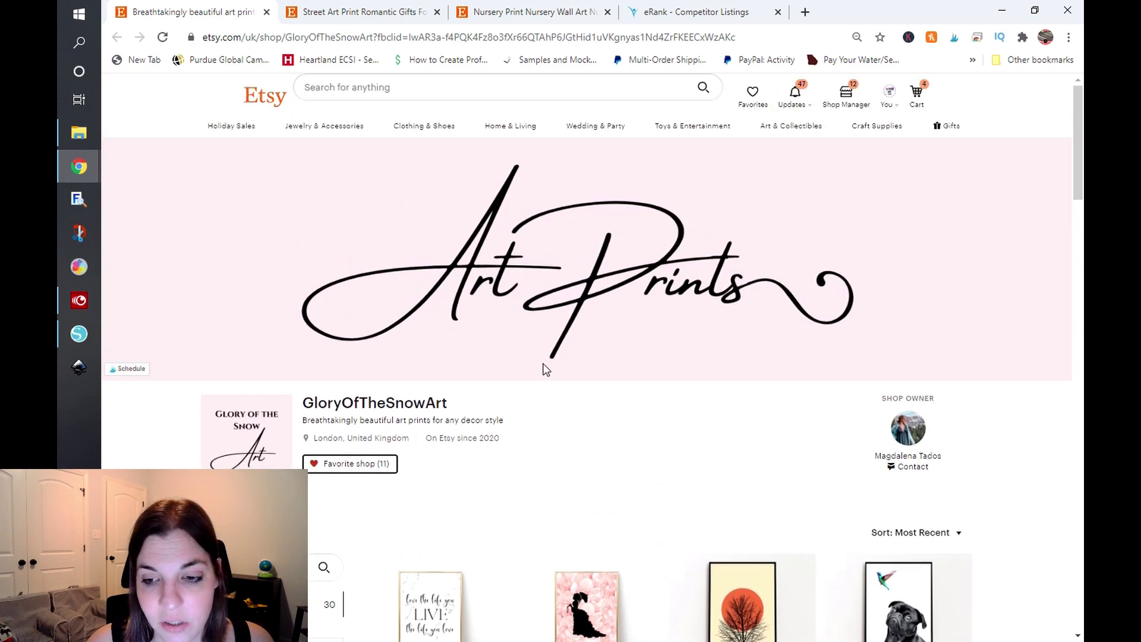
{"action": "scroll", "coordinate": [545, 370], "scroll_direction": "down", "scroll_amount": 1}
Step: Switch to the Street Art Print listing and view its mockup photos and the digital download notice, ending on the mid-century room mockup
{"action": "left_click", "coordinate": [360, 12]}
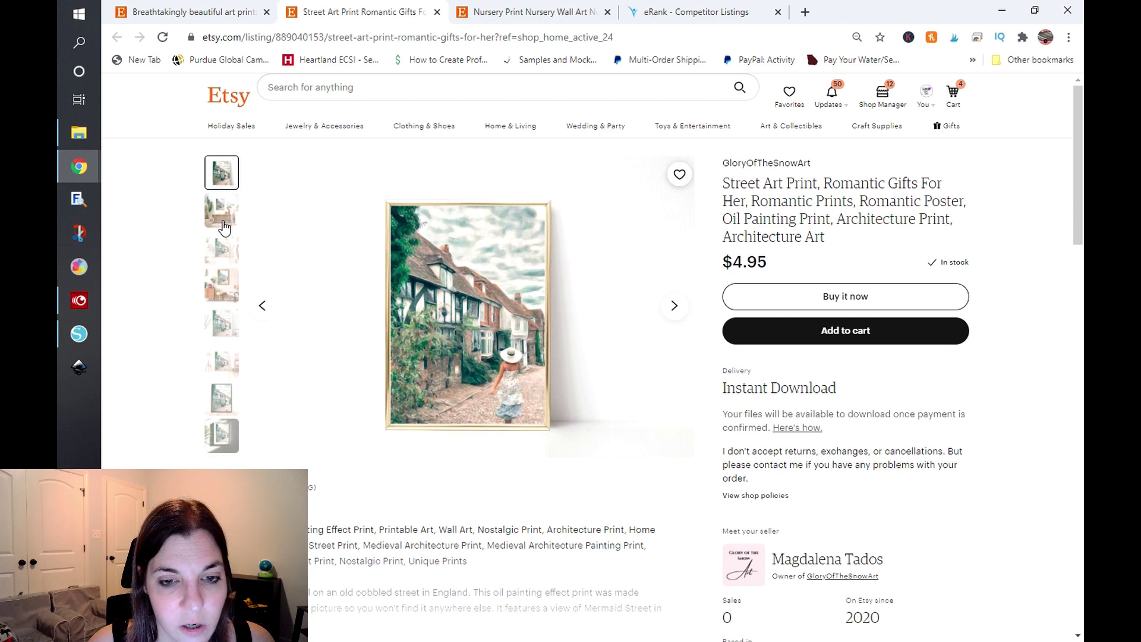
{"action": "left_click", "coordinate": [216, 212]}
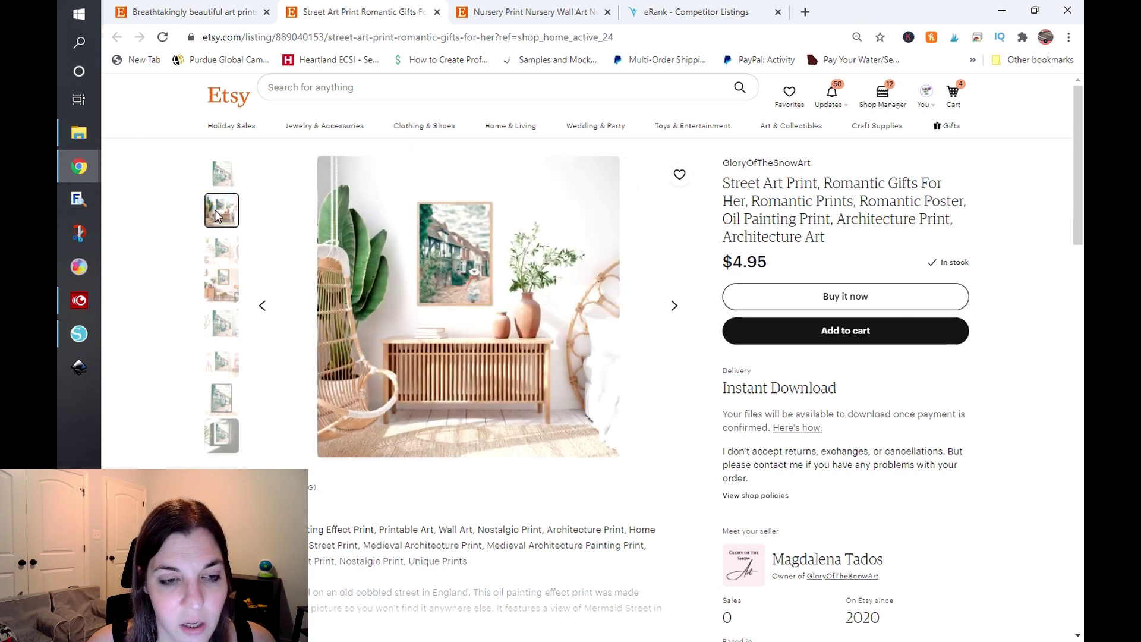
{"action": "left_click", "coordinate": [224, 247]}
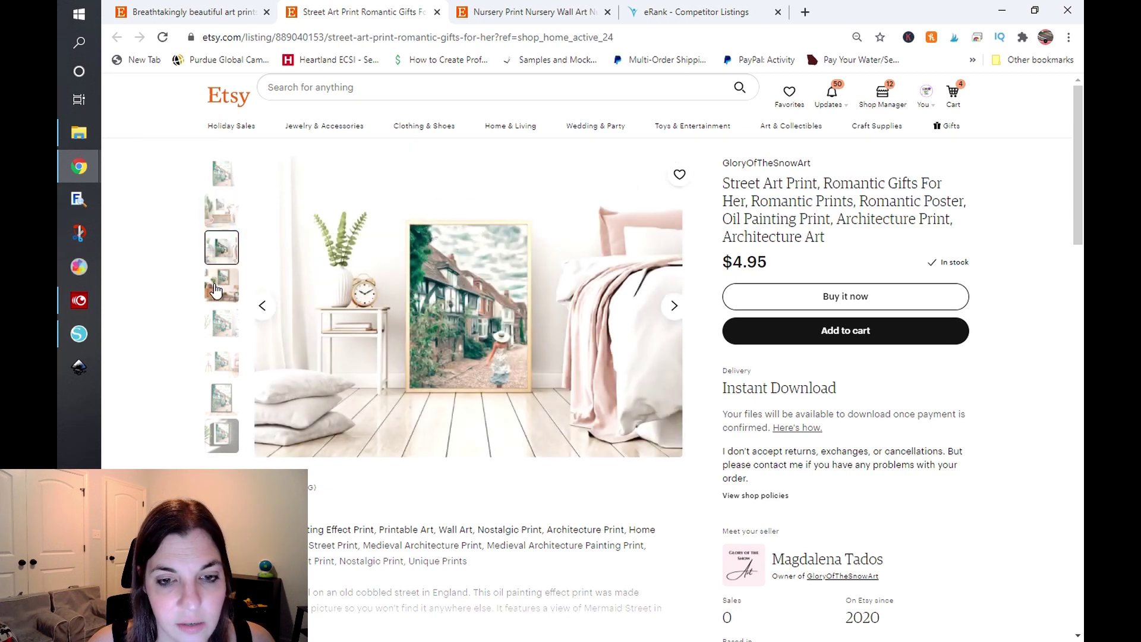
{"action": "left_click", "coordinate": [215, 290]}
{"action": "left_click", "coordinate": [226, 337]}
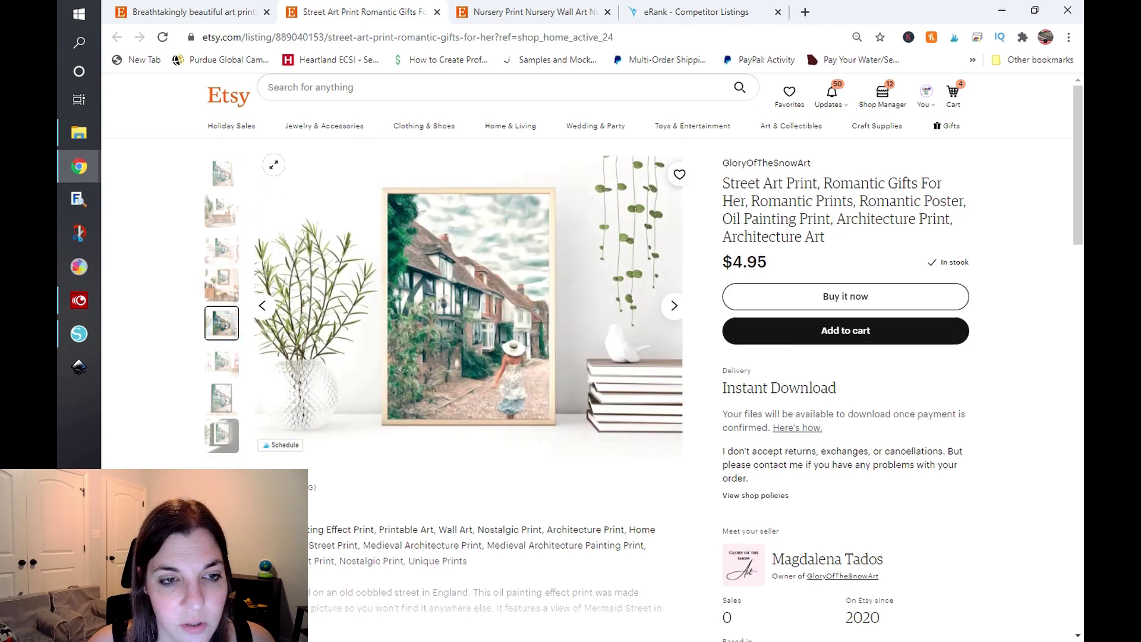
{"action": "left_click", "coordinate": [224, 359]}
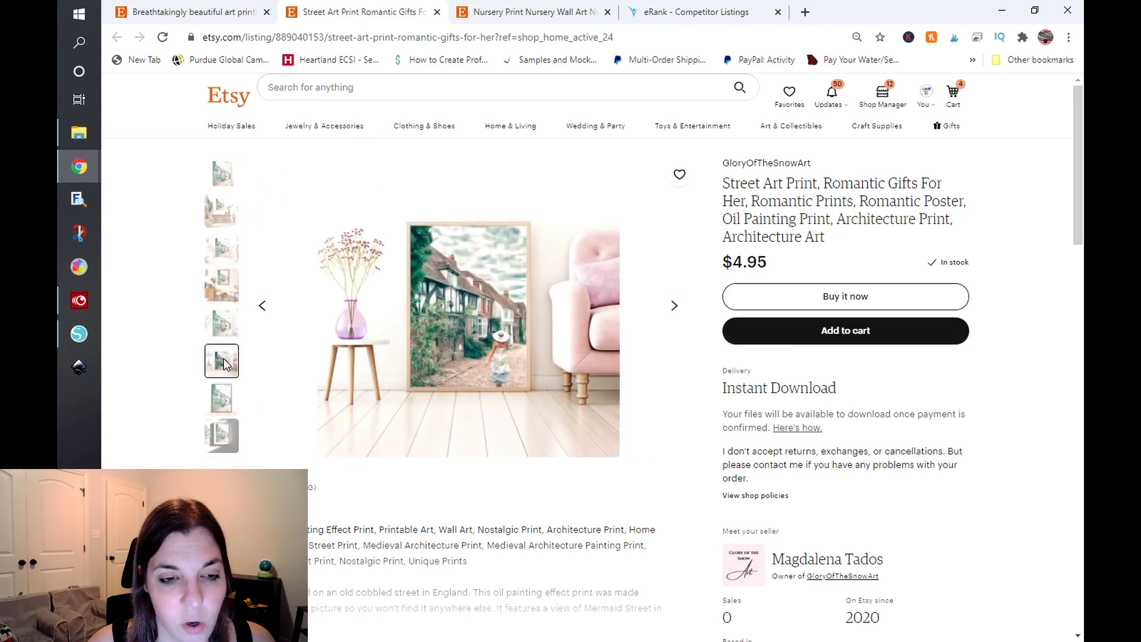
{"action": "left_click", "coordinate": [220, 392]}
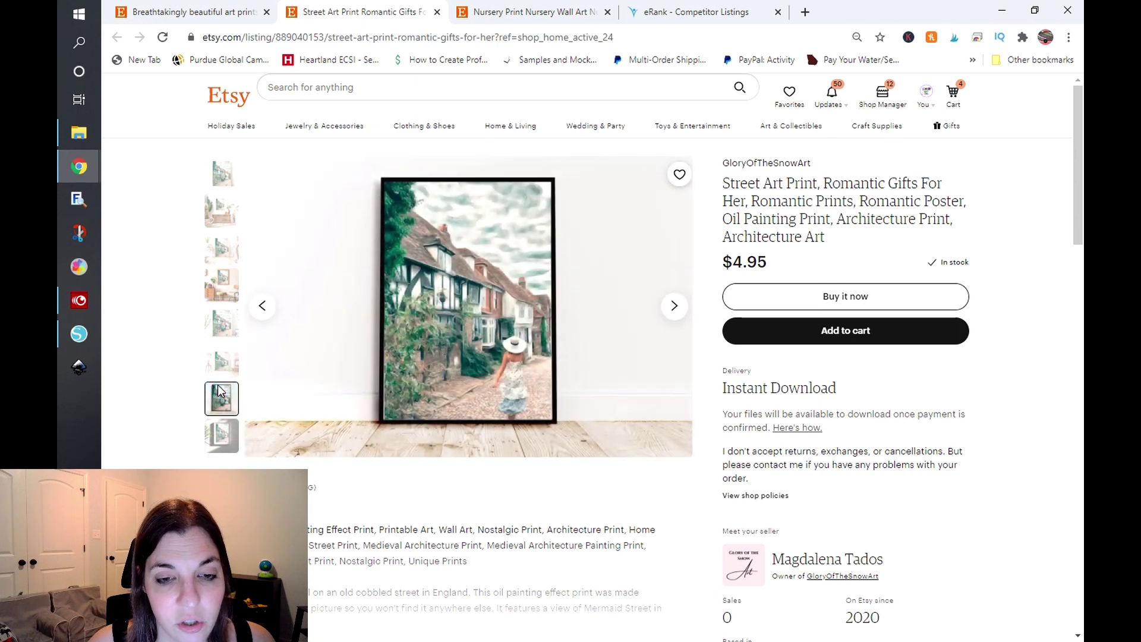
{"action": "left_click", "coordinate": [218, 437]}
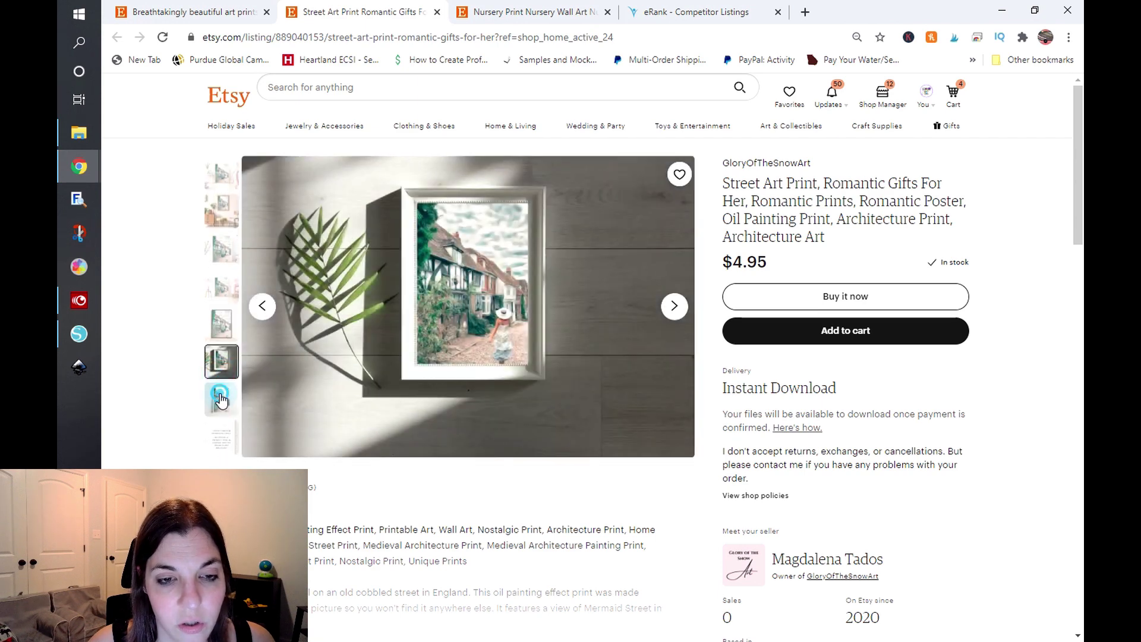
{"action": "left_click", "coordinate": [220, 400]}
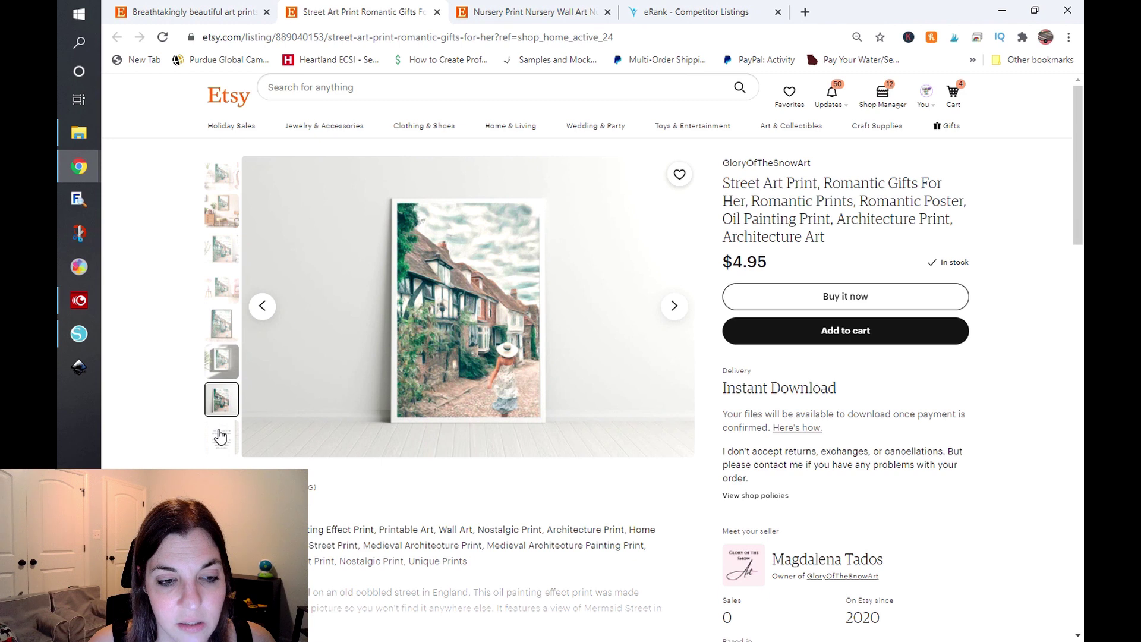
{"action": "left_click", "coordinate": [220, 437]}
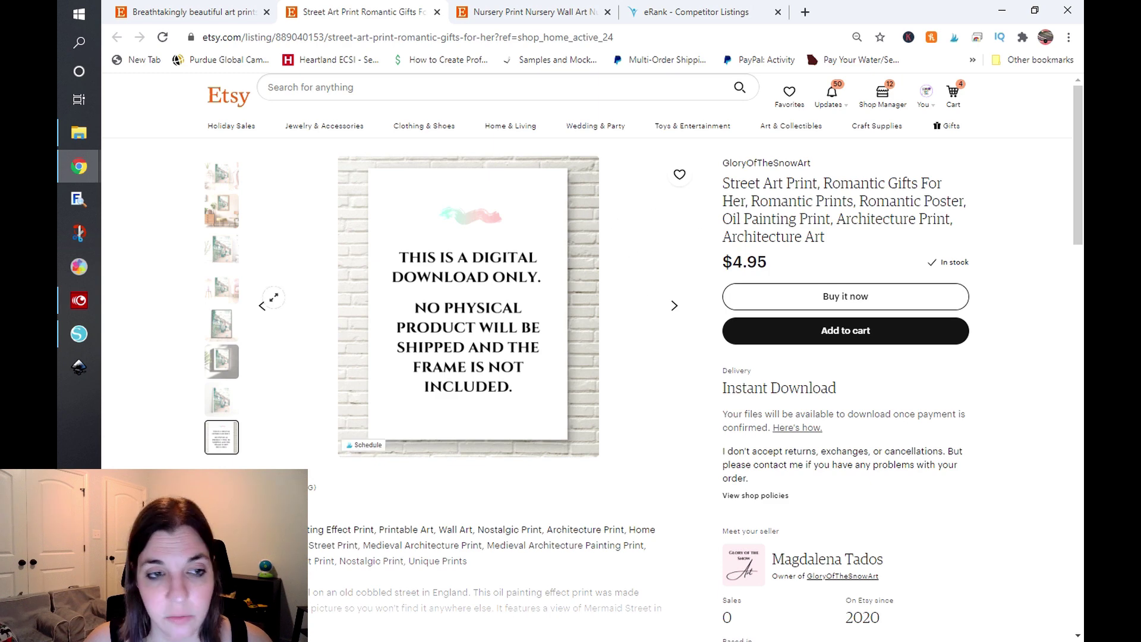
{"action": "left_click", "coordinate": [225, 208]}
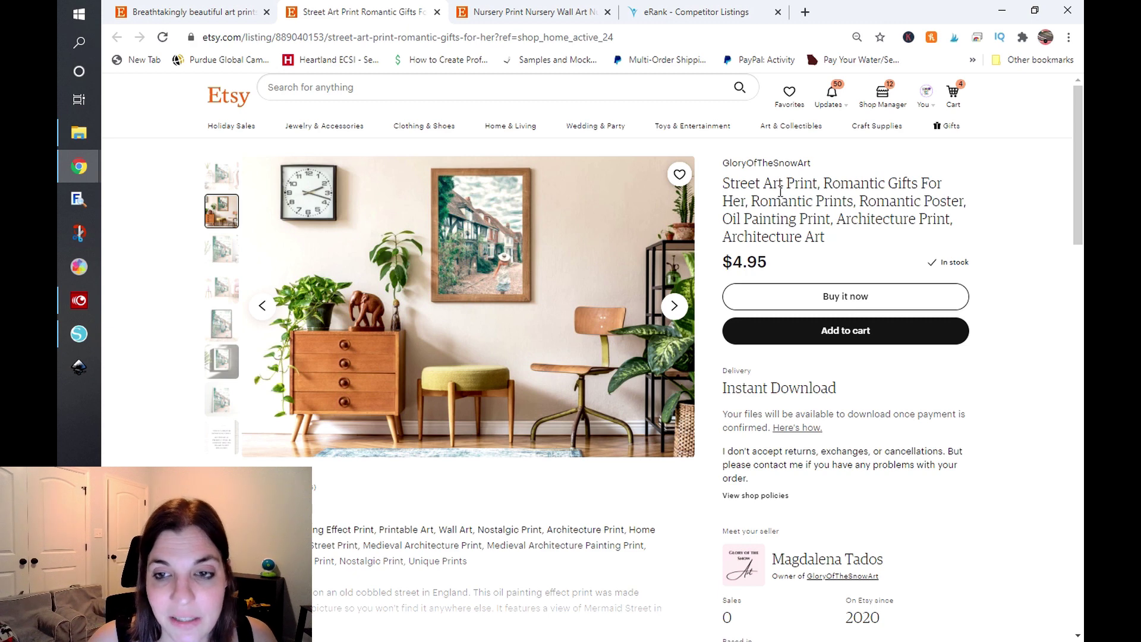
Step: Expand the Street Art Print listing's full description and read its opening keywords, artwork summary and digital download note
{"action": "scroll", "coordinate": [847, 202], "scroll_direction": "down", "scroll_amount": 2}
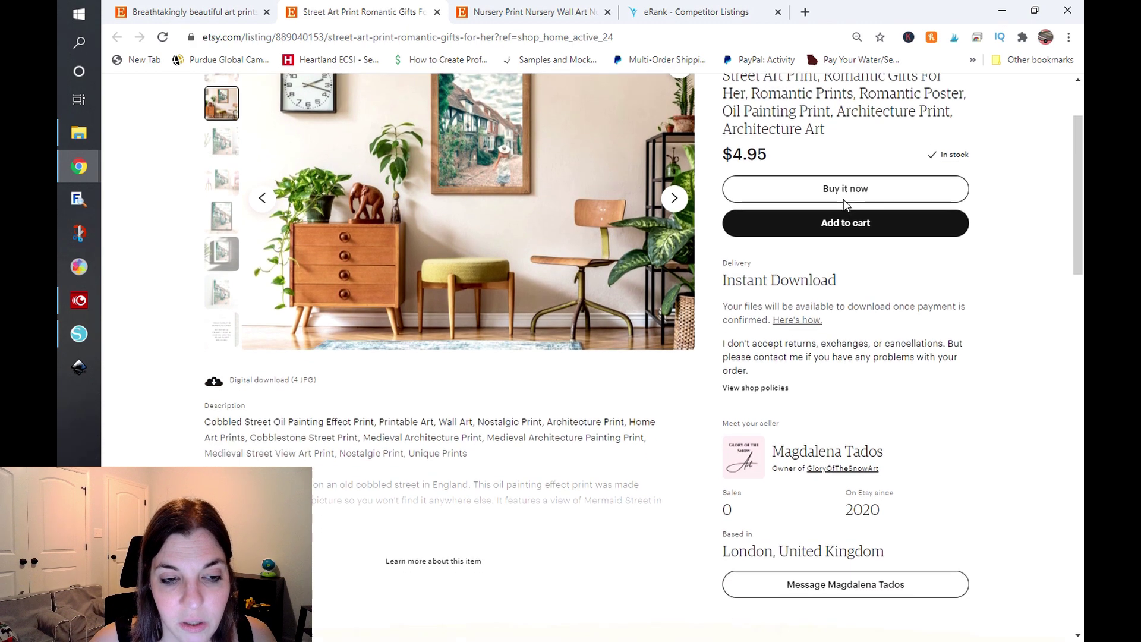
{"action": "scroll", "coordinate": [845, 206], "scroll_direction": "down", "scroll_amount": 1}
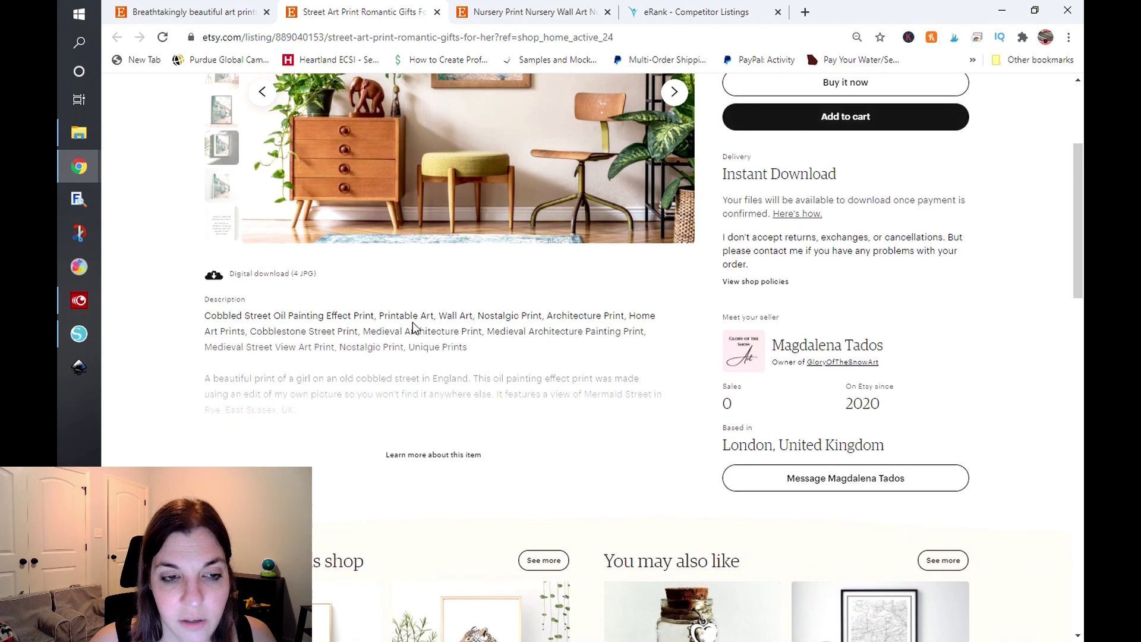
{"action": "left_click", "coordinate": [446, 454]}
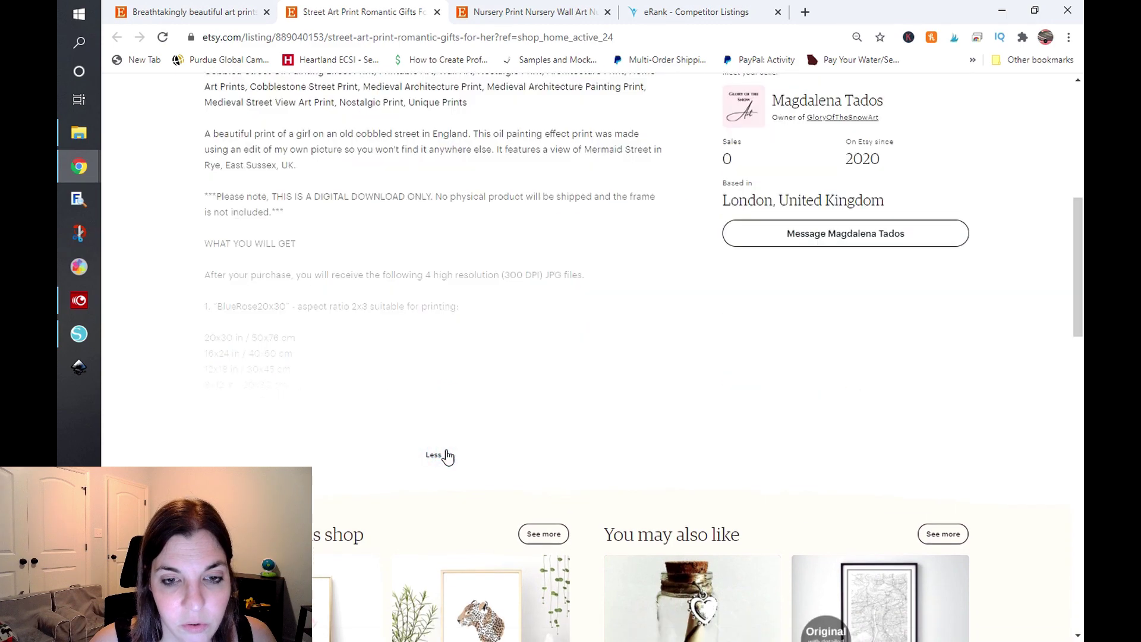
{"action": "scroll", "coordinate": [410, 306], "scroll_direction": "up", "scroll_amount": 15}
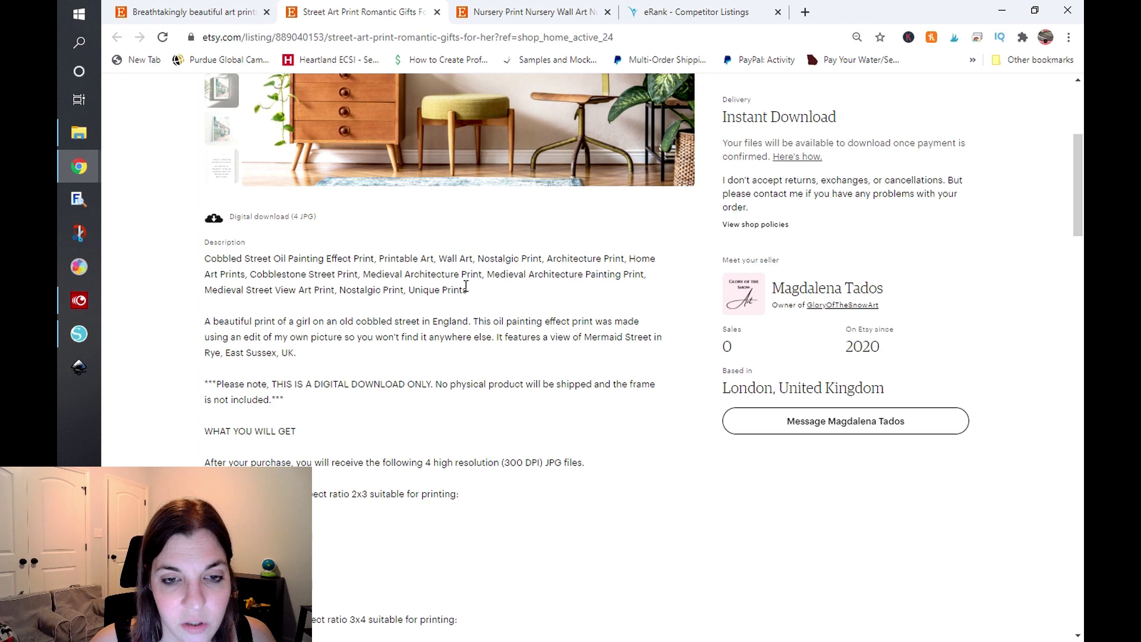
{"action": "scroll", "coordinate": [466, 286], "scroll_direction": "up", "scroll_amount": 1}
{"action": "scroll", "coordinate": [466, 286], "scroll_direction": "down", "scroll_amount": 1}
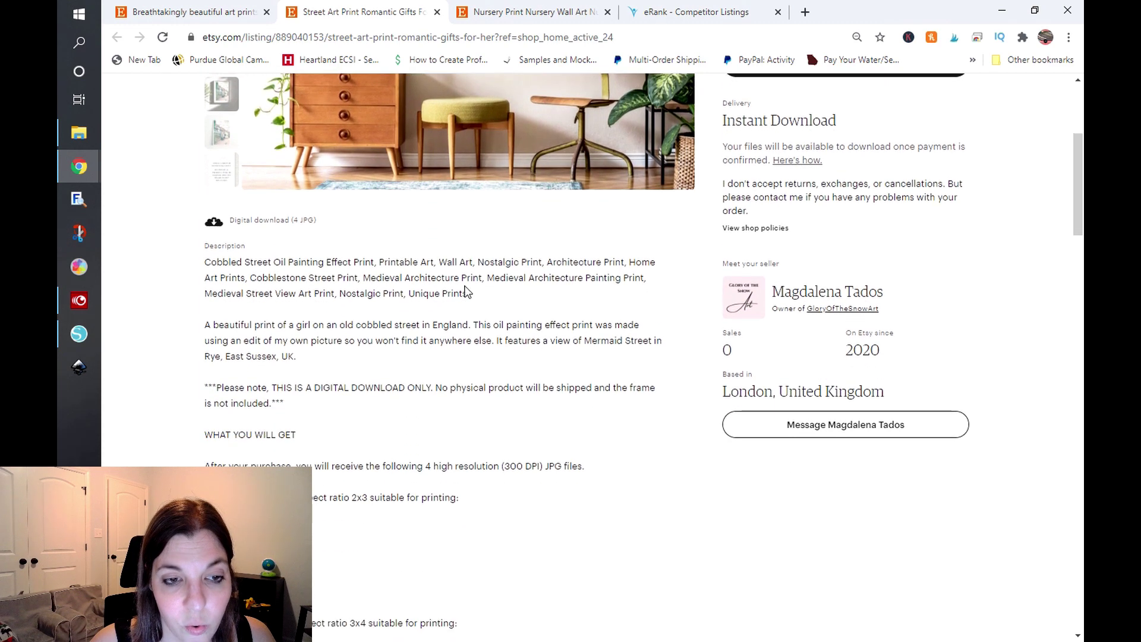
{"action": "scroll", "coordinate": [466, 286], "scroll_direction": "down", "scroll_amount": 1}
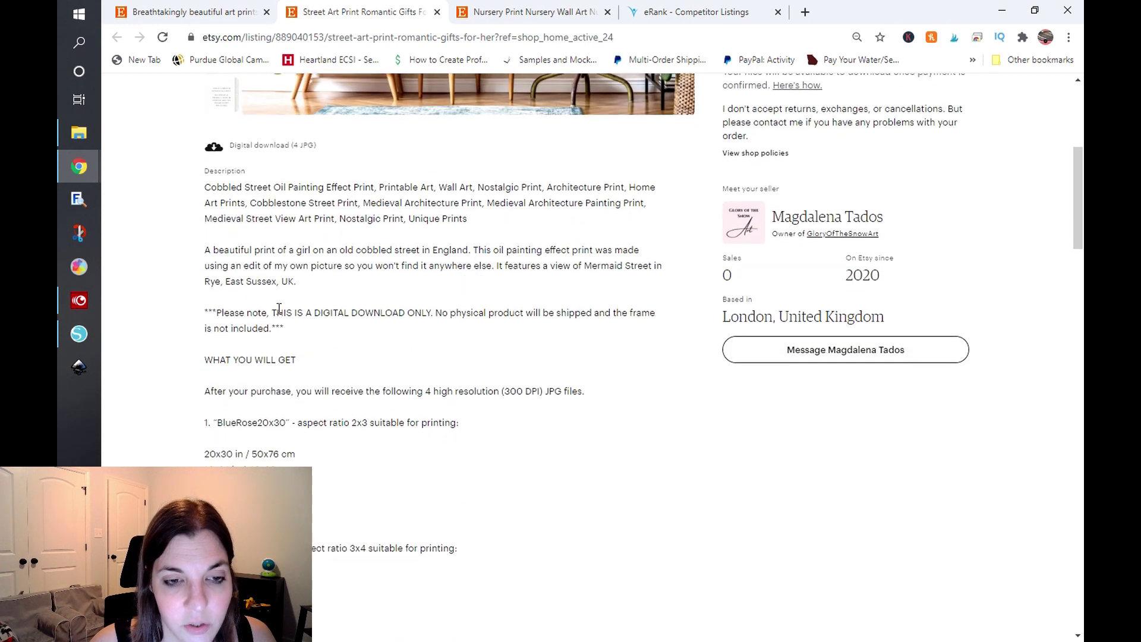
{"action": "scroll", "coordinate": [378, 308], "scroll_direction": "down", "scroll_amount": 1}
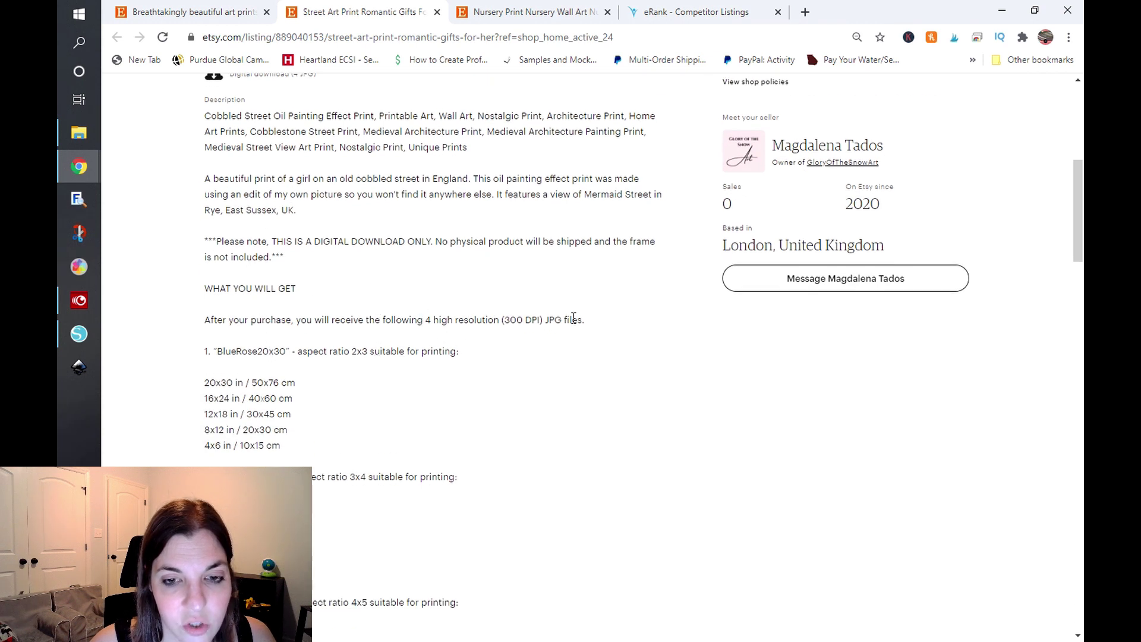
Step: Read the rest of the description, covering the included file sizes, download instructions, printing options and terms
{"action": "scroll", "coordinate": [410, 321], "scroll_direction": "down", "scroll_amount": 1}
{"action": "scroll", "coordinate": [364, 345], "scroll_direction": "down", "scroll_amount": 1}
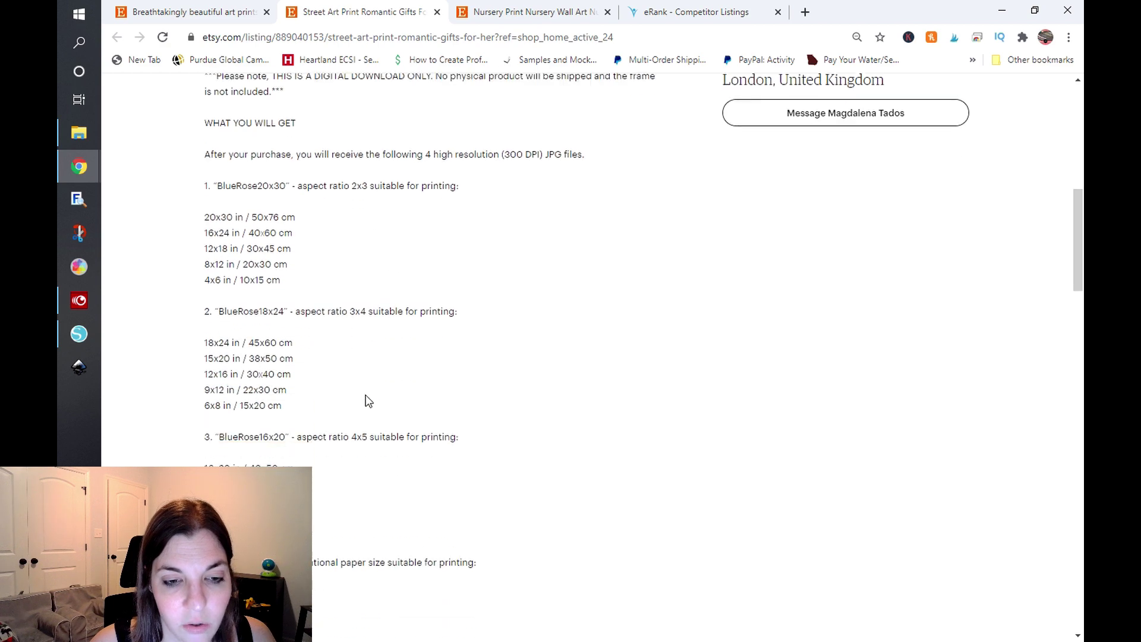
{"action": "scroll", "coordinate": [367, 401], "scroll_direction": "down", "scroll_amount": 1}
{"action": "scroll", "coordinate": [368, 402], "scroll_direction": "down", "scroll_amount": 2}
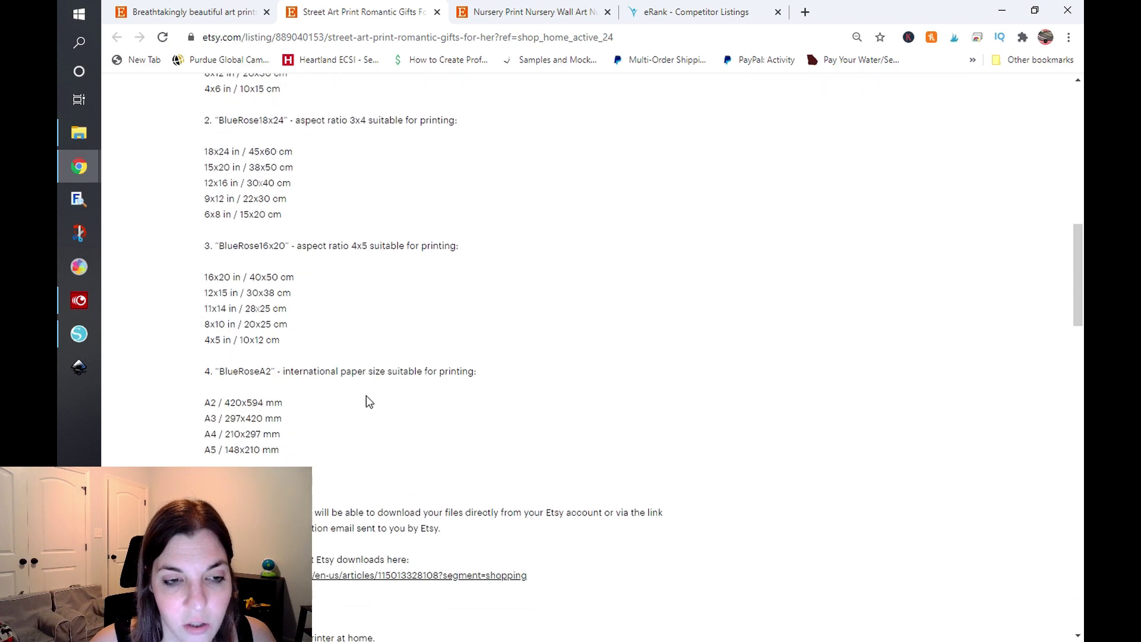
{"action": "scroll", "coordinate": [379, 402], "scroll_direction": "down", "scroll_amount": 2}
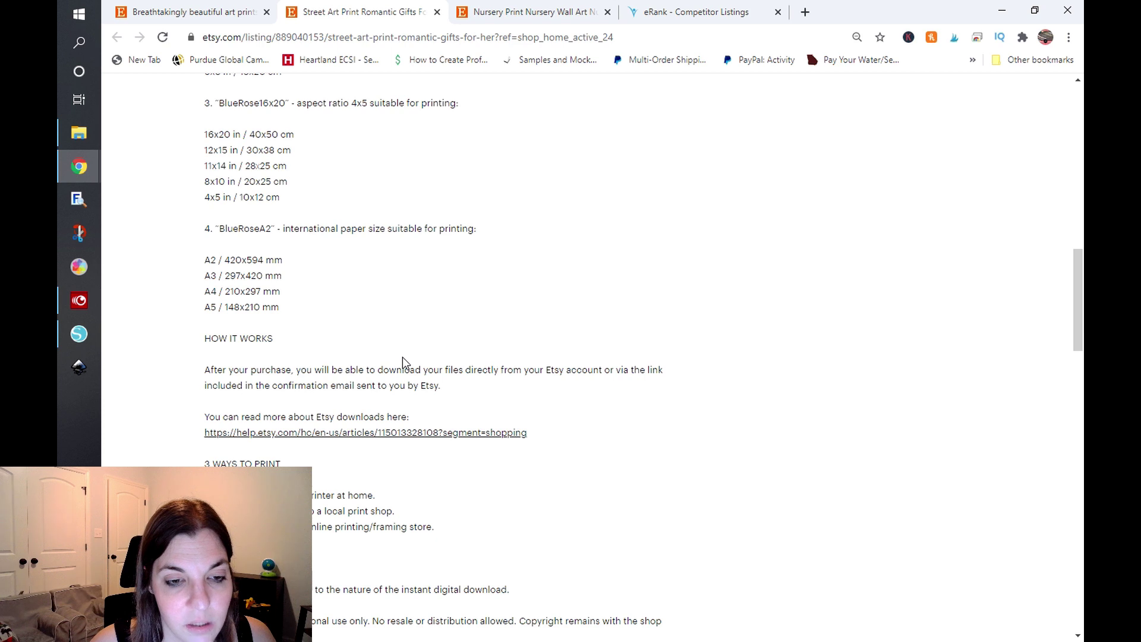
{"action": "scroll", "coordinate": [403, 359], "scroll_direction": "down", "scroll_amount": 1}
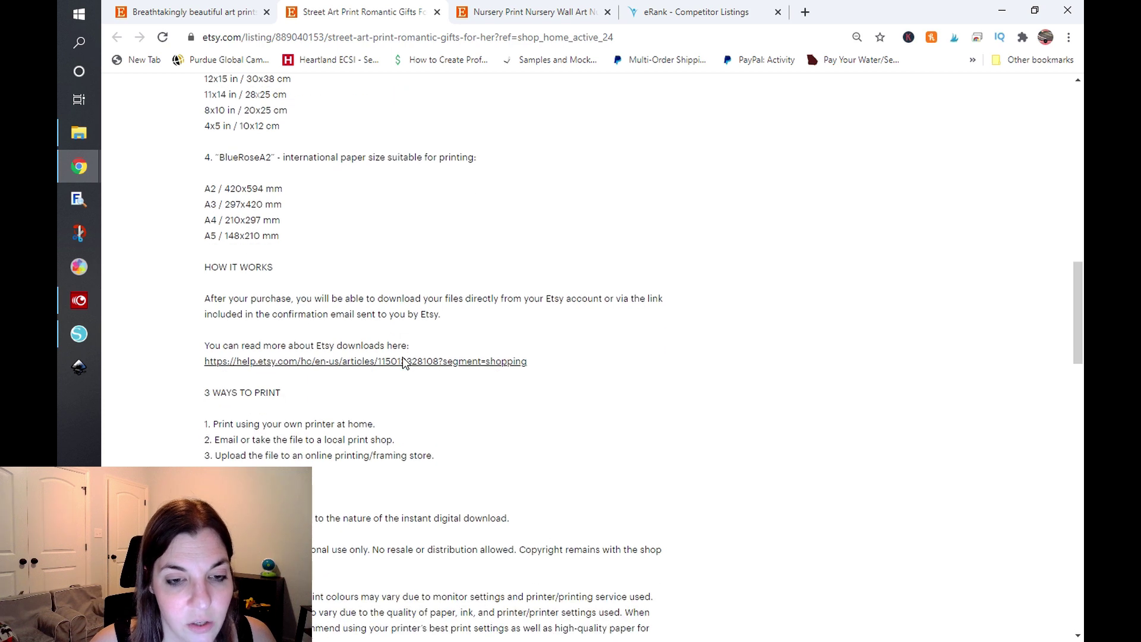
{"action": "scroll", "coordinate": [400, 362], "scroll_direction": "down", "scroll_amount": 1}
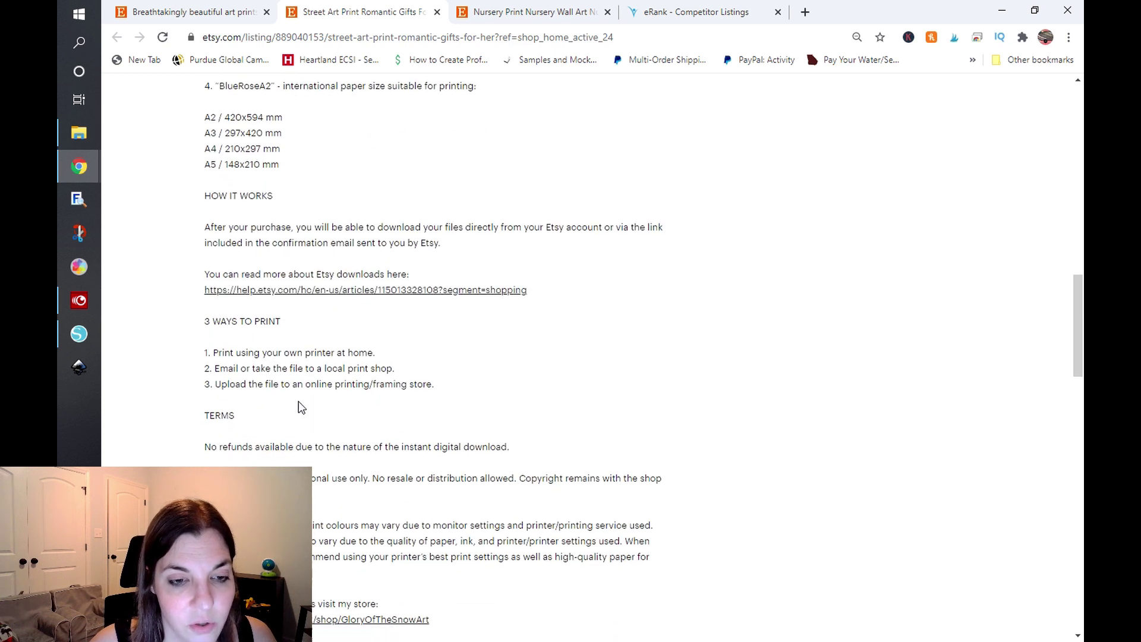
{"action": "scroll", "coordinate": [309, 357], "scroll_direction": "down", "scroll_amount": 1}
{"action": "scroll", "coordinate": [307, 357], "scroll_direction": "down", "scroll_amount": 1}
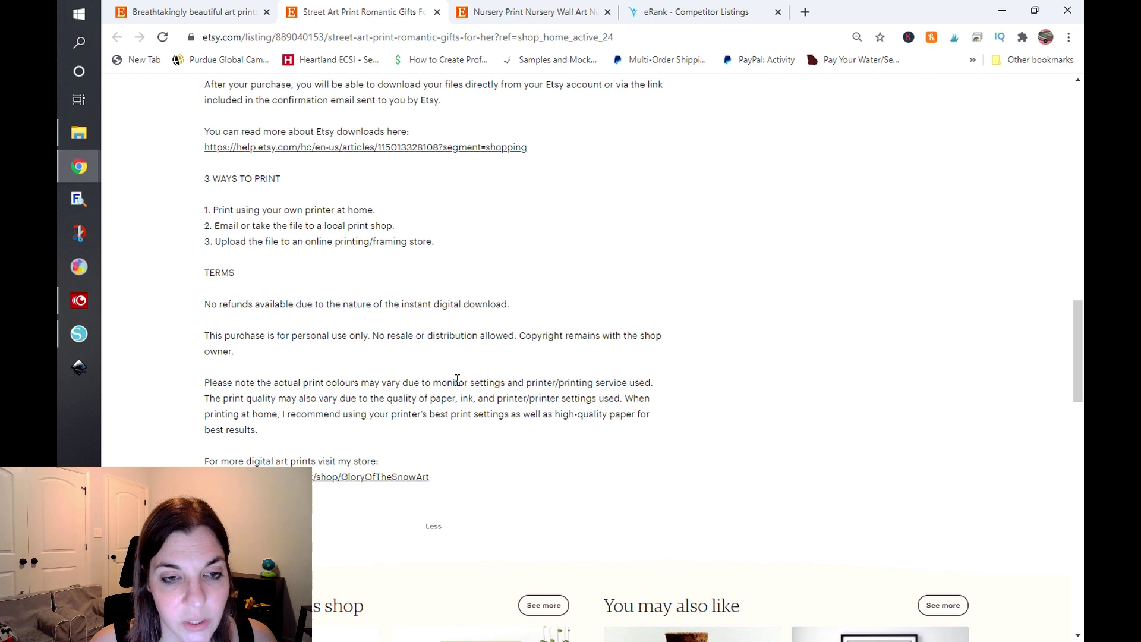
Step: Go back over the file names and print sizes in the description, returning to the listing's title and photos
{"action": "scroll", "coordinate": [457, 379], "scroll_direction": "up", "scroll_amount": 6}
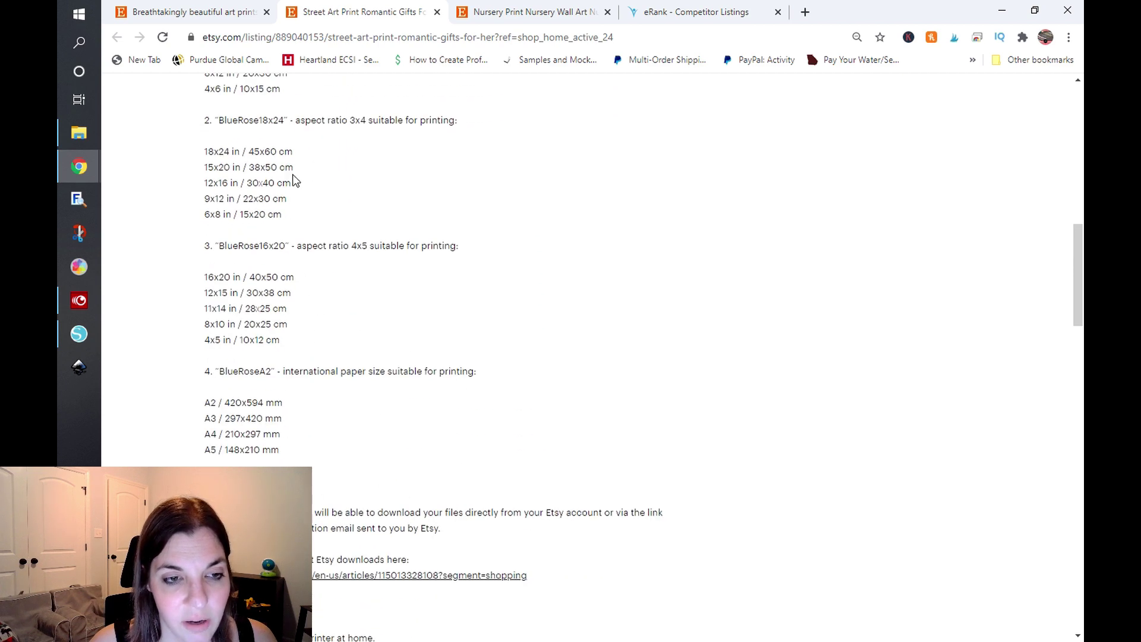
{"action": "scroll", "coordinate": [304, 320], "scroll_direction": "up", "scroll_amount": 3}
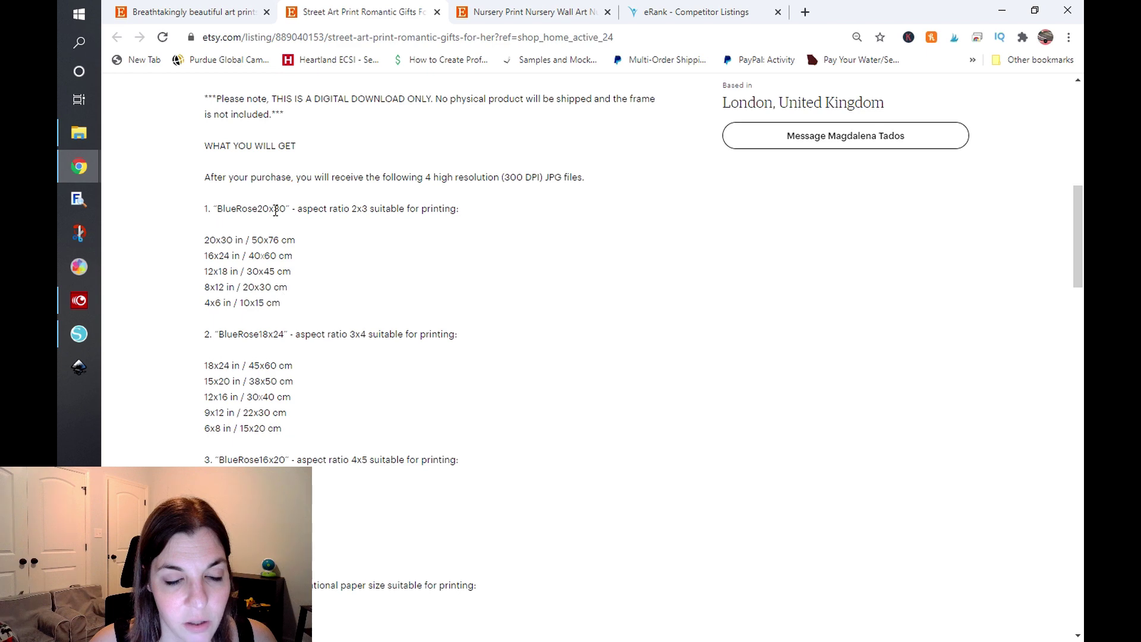
{"action": "scroll", "coordinate": [386, 322], "scroll_direction": "up", "scroll_amount": 4}
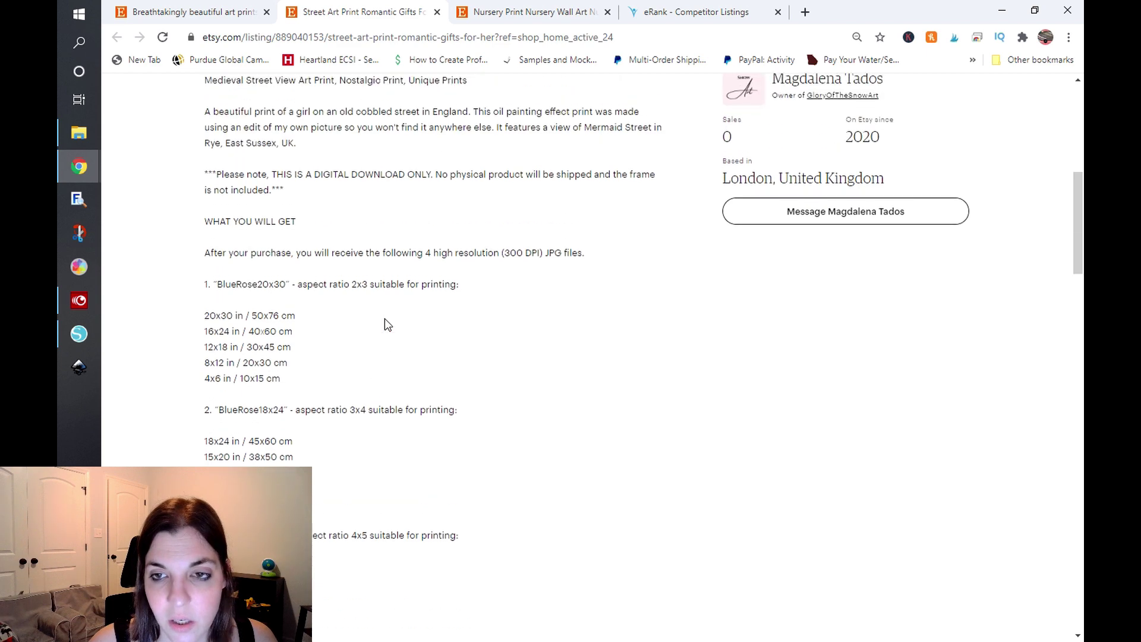
{"action": "scroll", "coordinate": [384, 321], "scroll_direction": "up", "scroll_amount": 4}
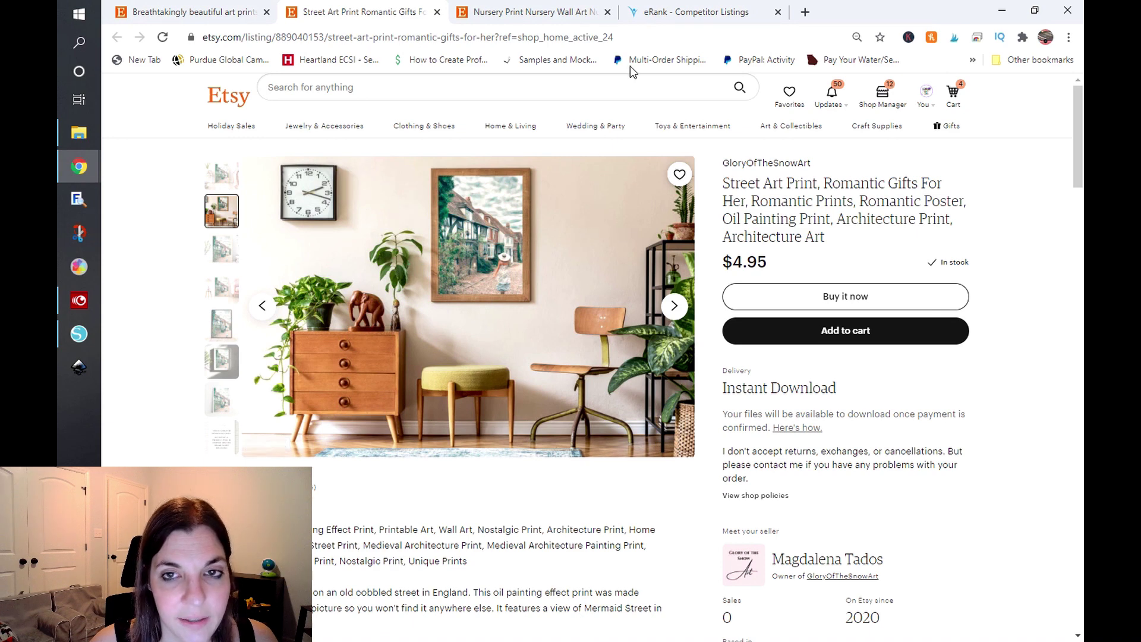
Step: Switch to the eRank listing report for GloryOfTheSnowArt and review the views, titles and tags of its listings
{"action": "left_click", "coordinate": [672, 6]}
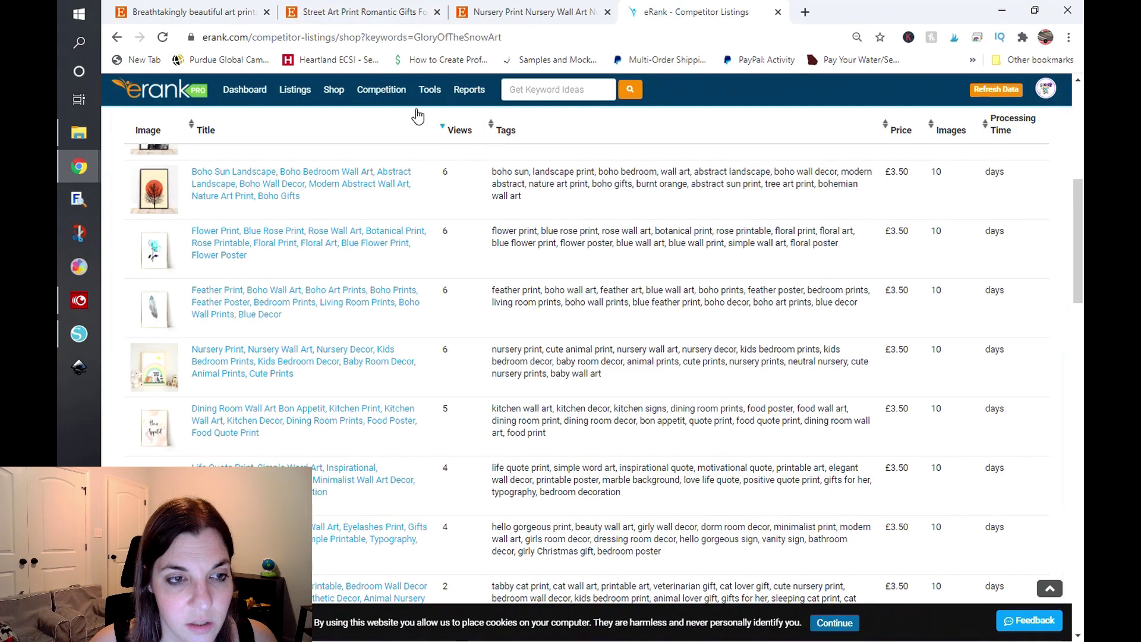
{"action": "scroll", "coordinate": [358, 254], "scroll_direction": "up", "scroll_amount": 8}
{"action": "scroll", "coordinate": [289, 401], "scroll_direction": "down", "scroll_amount": 2}
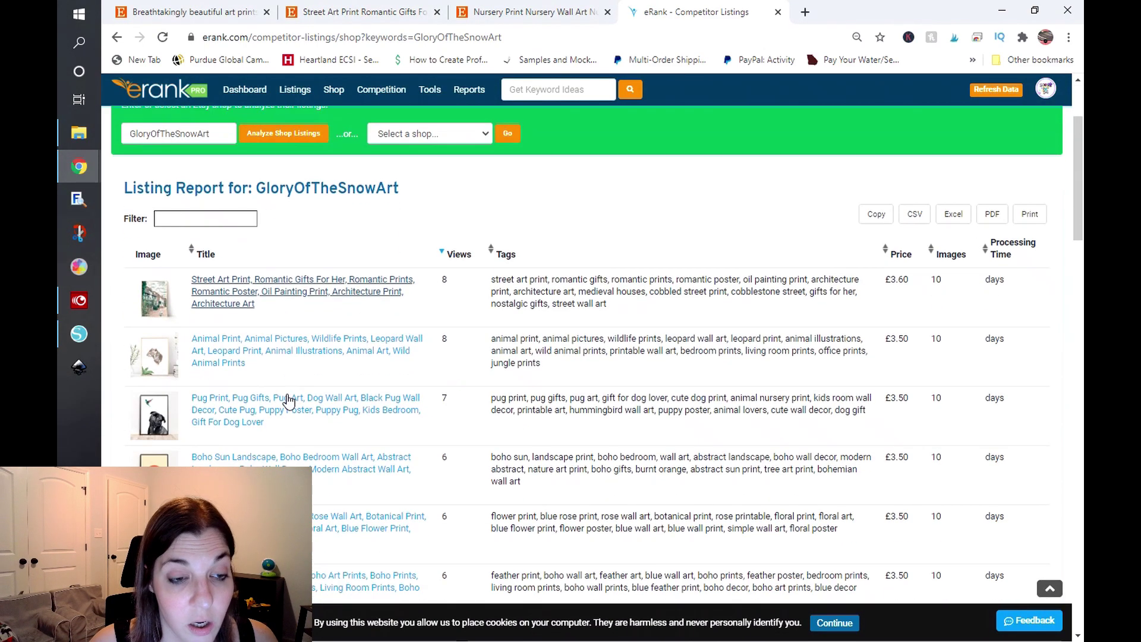
{"action": "scroll", "coordinate": [450, 213], "scroll_direction": "down", "scroll_amount": 1}
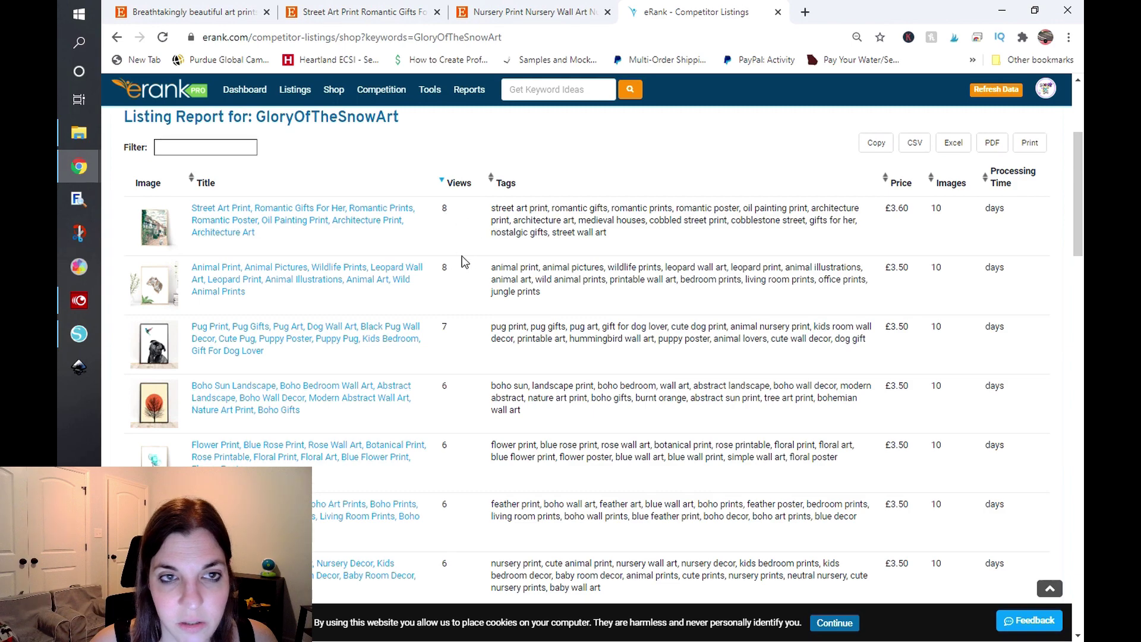
Step: Check the related searches, listing date and favorites of the Street Art Print listing on Etsy, and return to the eRank report
{"action": "key", "text": "ctrl+2"}
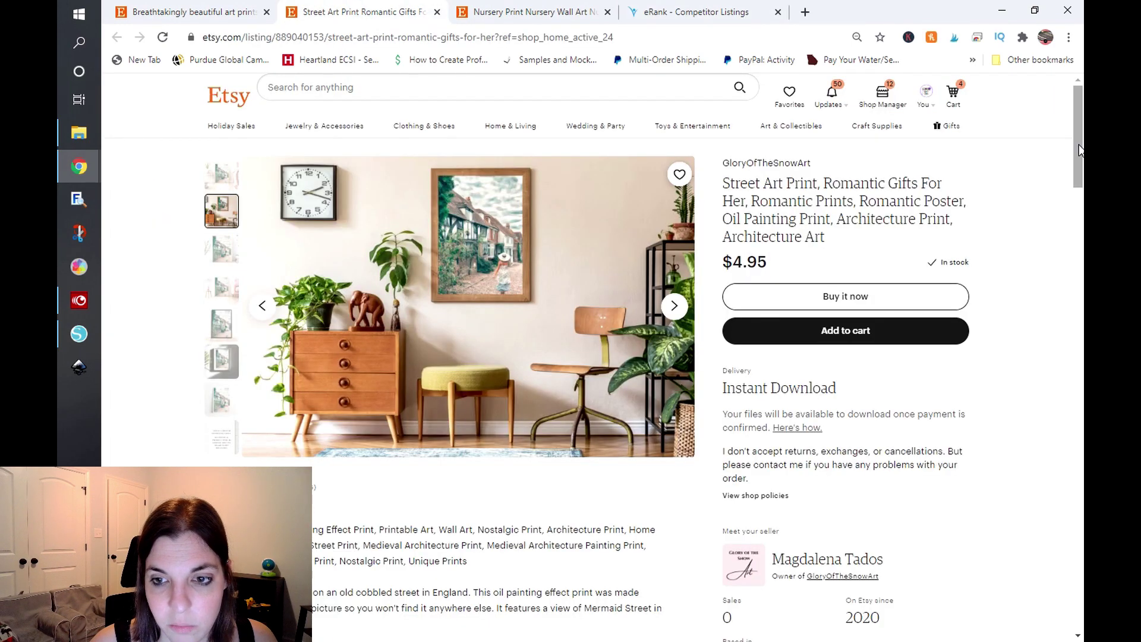
{"action": "left_click_drag", "start_coordinate": [1081, 150], "coordinate": [1082, 576]}
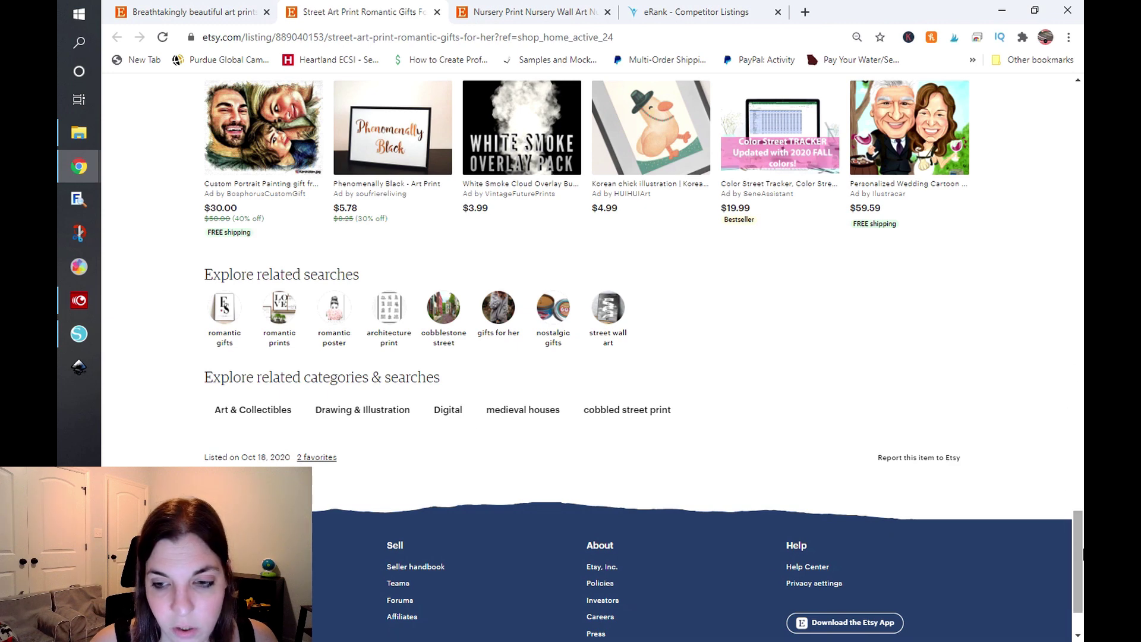
{"action": "left_click_drag", "start_coordinate": [1082, 554], "coordinate": [1081, 125]}
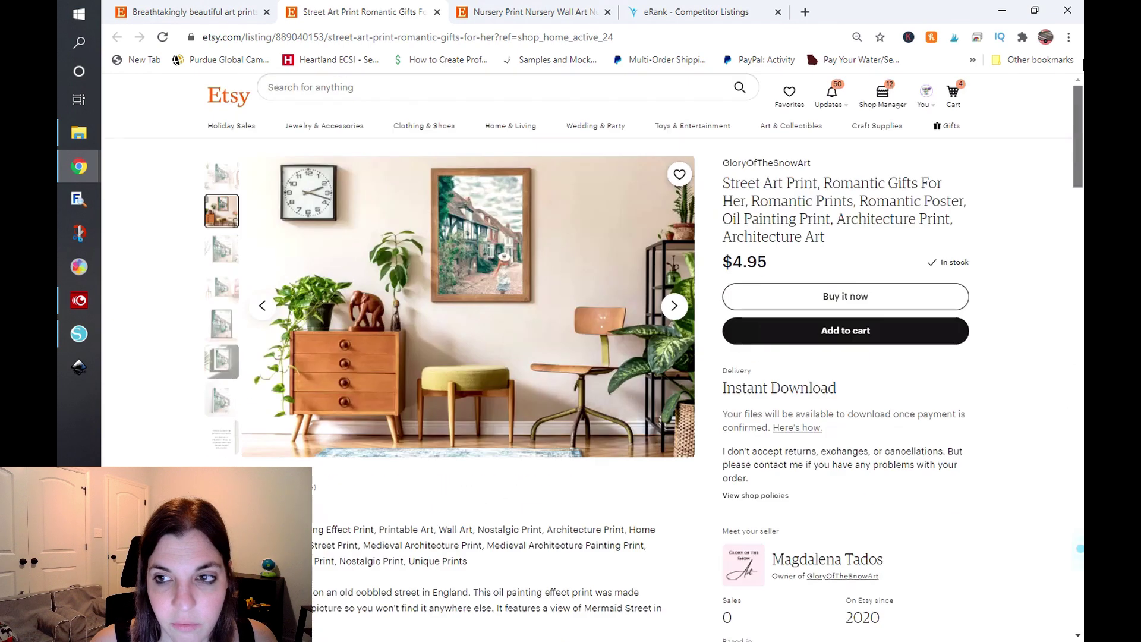
{"action": "left_click", "coordinate": [716, 9]}
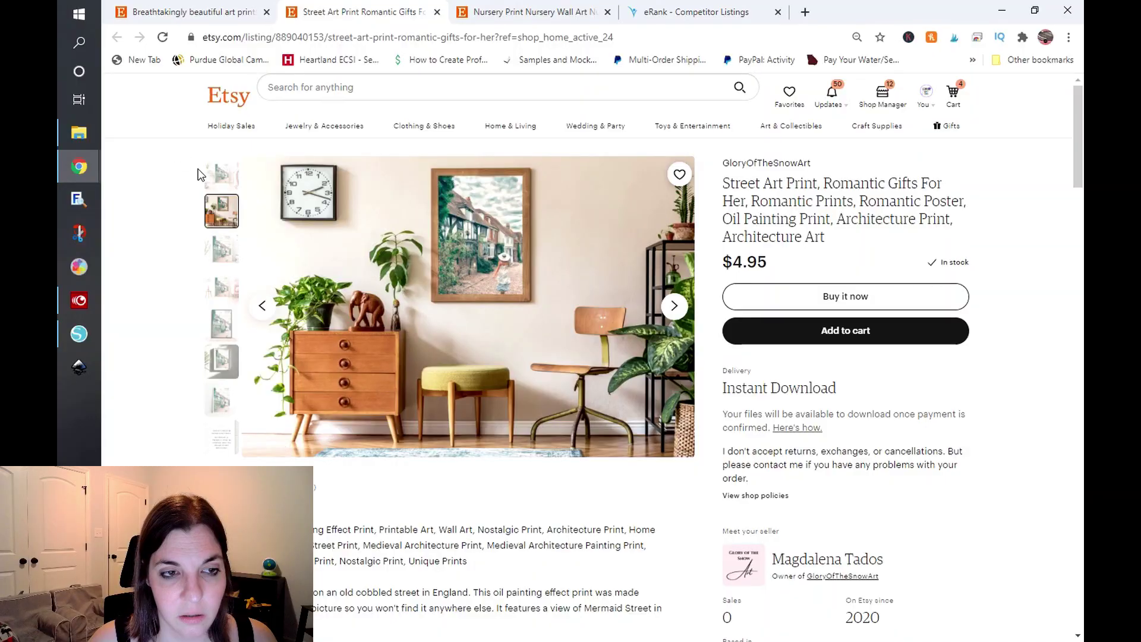
Step: Save the Street Art Print listing's first photo, the gold-framed mockup, as a JPEG named il_794xN.2676583641_4vuj in Downloads
{"action": "left_click", "coordinate": [222, 196]}
{"action": "scroll", "coordinate": [230, 238], "scroll_direction": "up", "scroll_amount": 1}
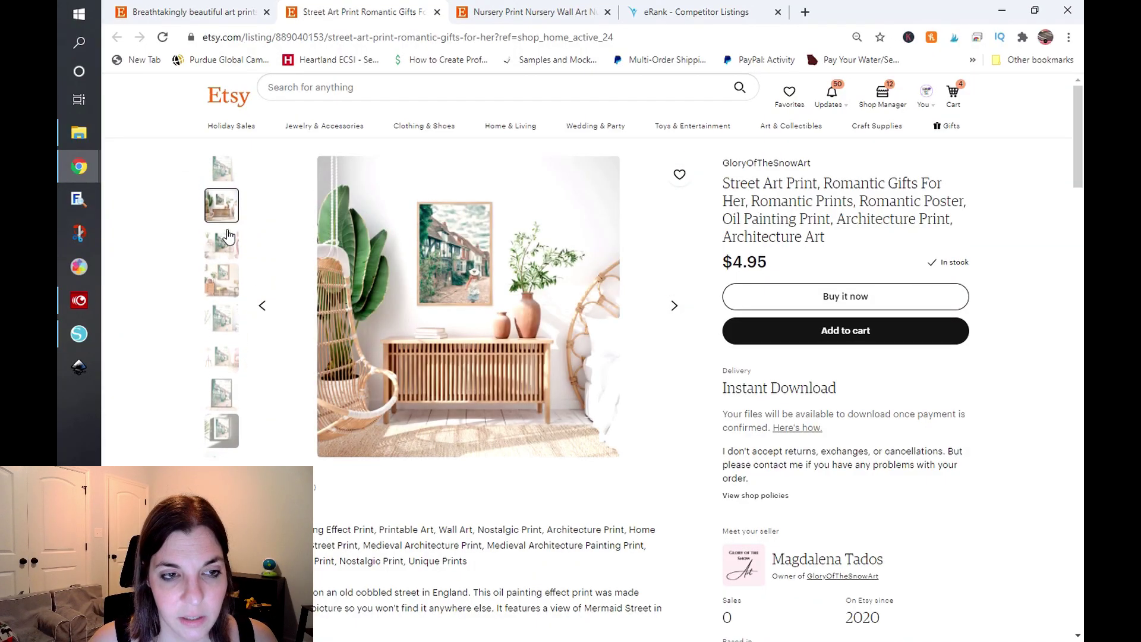
{"action": "left_click", "coordinate": [236, 186]}
{"action": "right_click", "coordinate": [475, 280]}
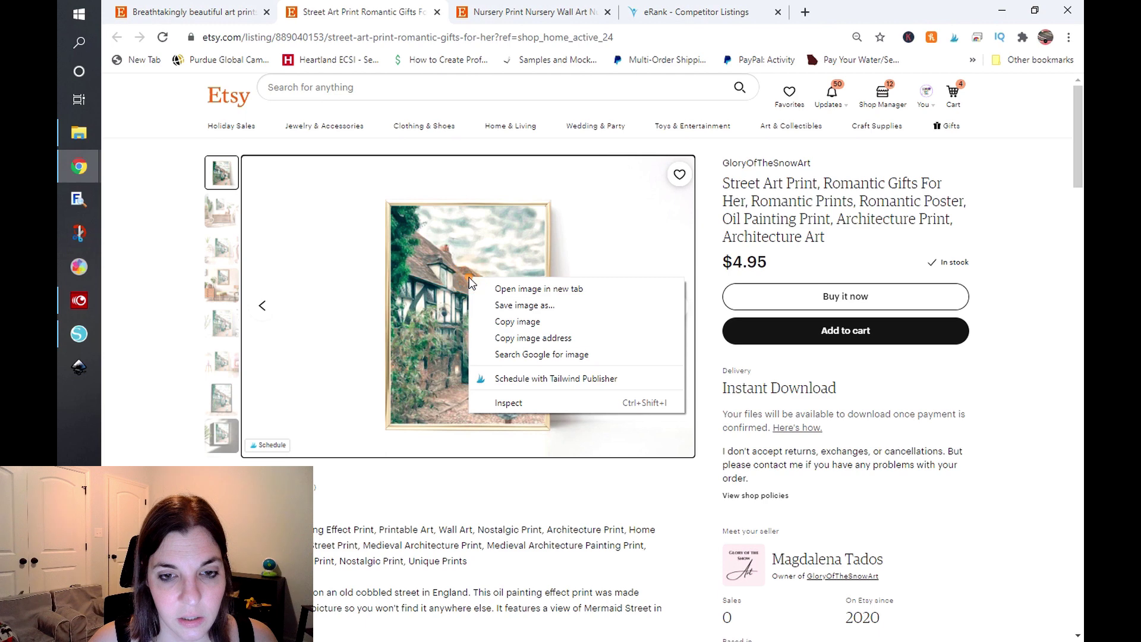
{"action": "left_click", "coordinate": [506, 306]}
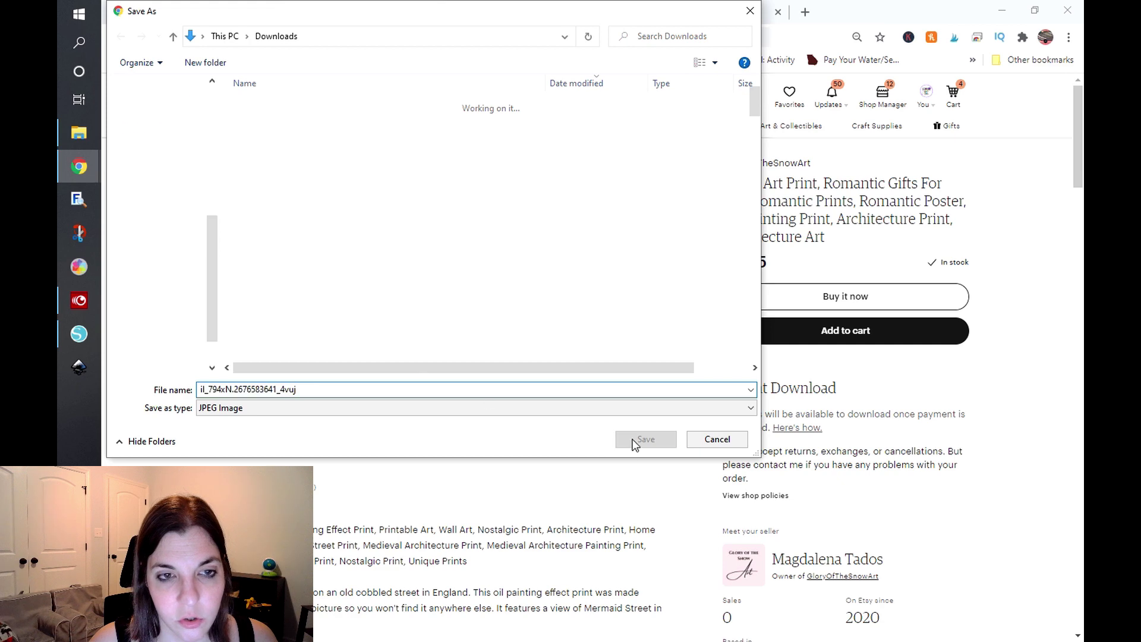
{"action": "left_click", "coordinate": [633, 441]}
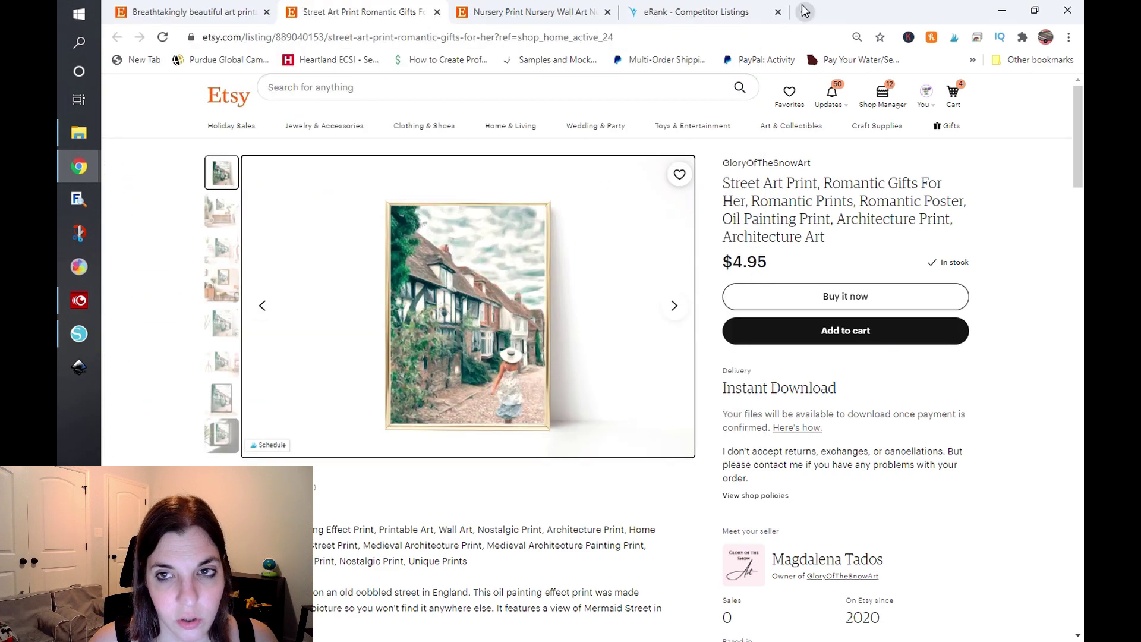
Step: Open images.google.com in a new tab and run a reverse image search with the saved mockup photo
{"action": "left_click", "coordinate": [805, 12]}
{"action": "type", "text": "images"}
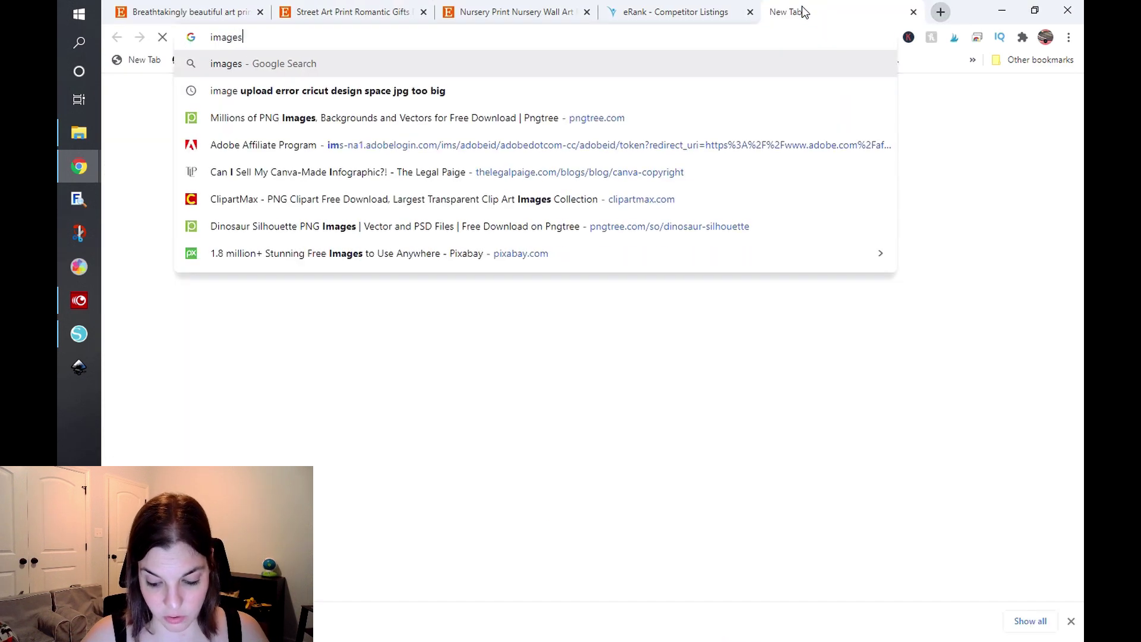
{"action": "type", "text": ".google.com"}
{"action": "key", "text": "Return"}
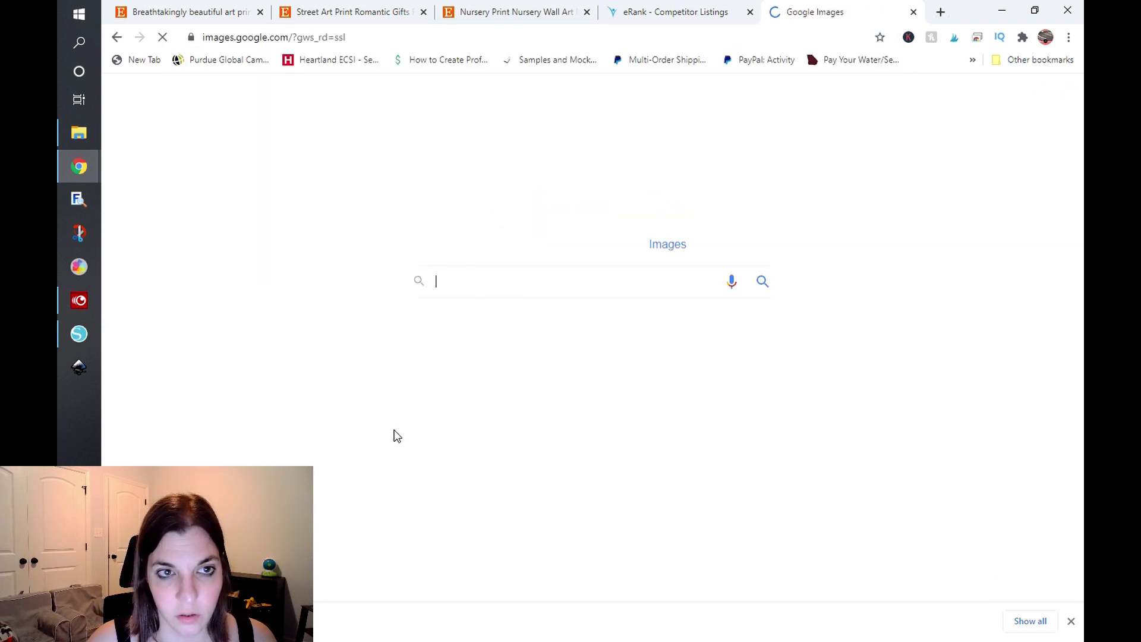
{"action": "left_click_drag", "start_coordinate": [291, 463], "coordinate": [474, 280]}
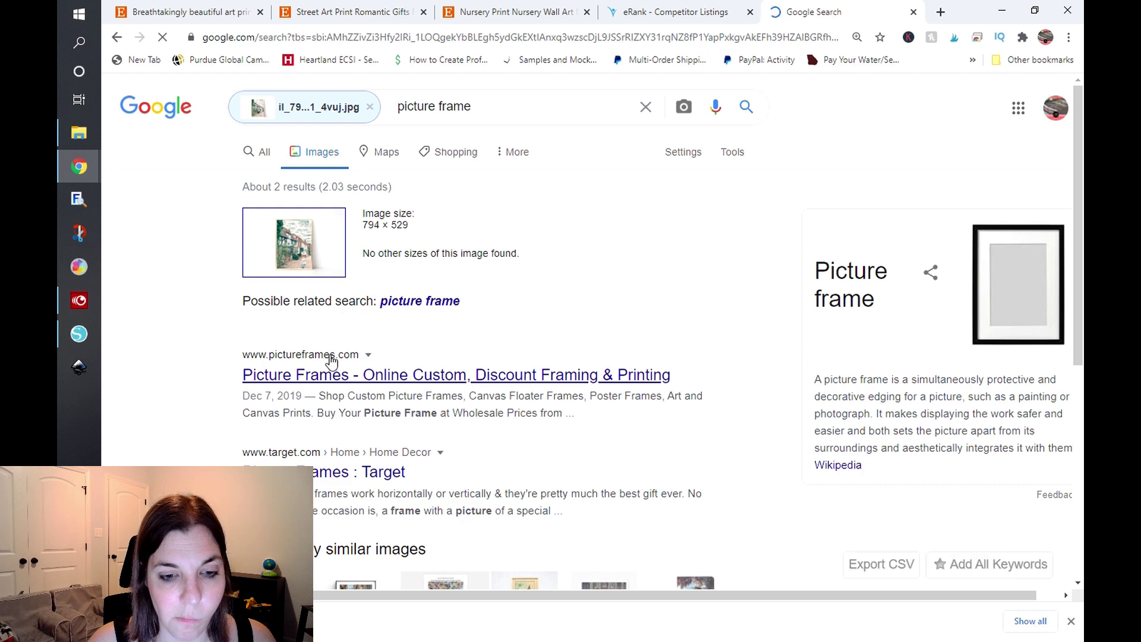
Step: Look through the reverse search results and visually similar images, and open the black-framed street scene among them
{"action": "scroll", "coordinate": [324, 336], "scroll_direction": "down", "scroll_amount": 1}
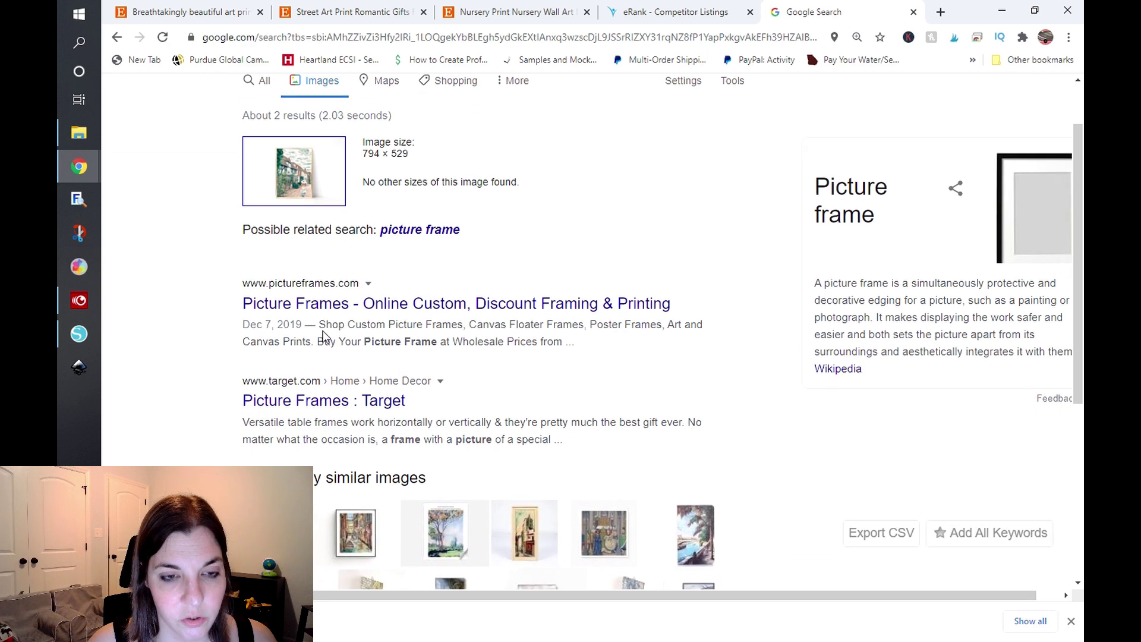
{"action": "scroll", "coordinate": [324, 336], "scroll_direction": "up", "scroll_amount": 1}
{"action": "scroll", "coordinate": [460, 329], "scroll_direction": "down", "scroll_amount": 3}
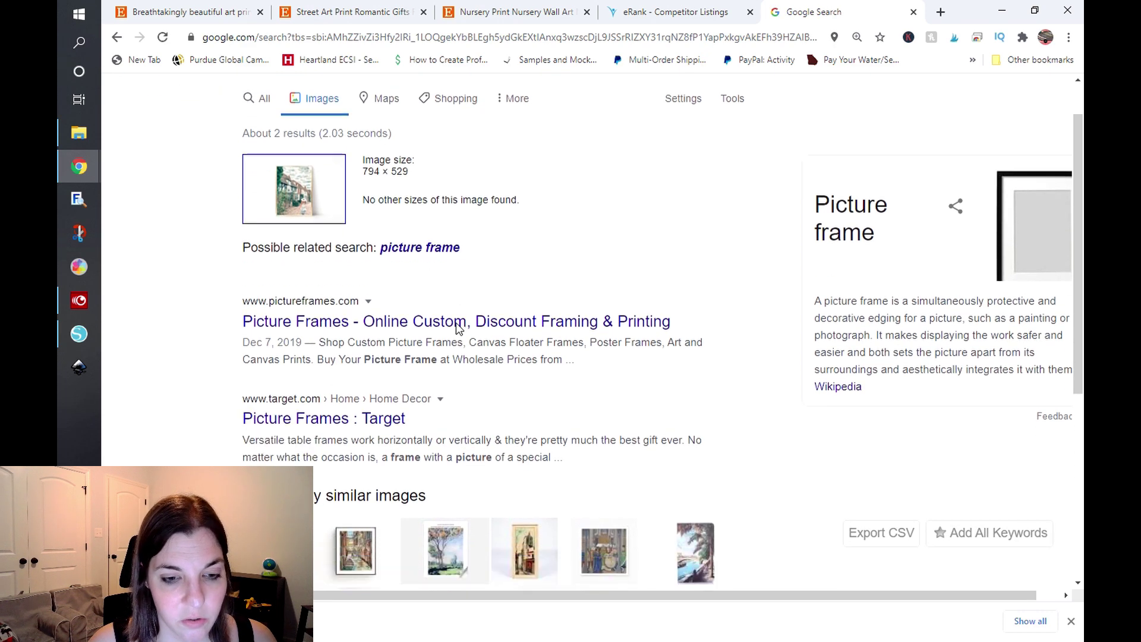
{"action": "scroll", "coordinate": [255, 343], "scroll_direction": "down", "scroll_amount": 2}
{"action": "scroll", "coordinate": [255, 343], "scroll_direction": "down", "scroll_amount": 1}
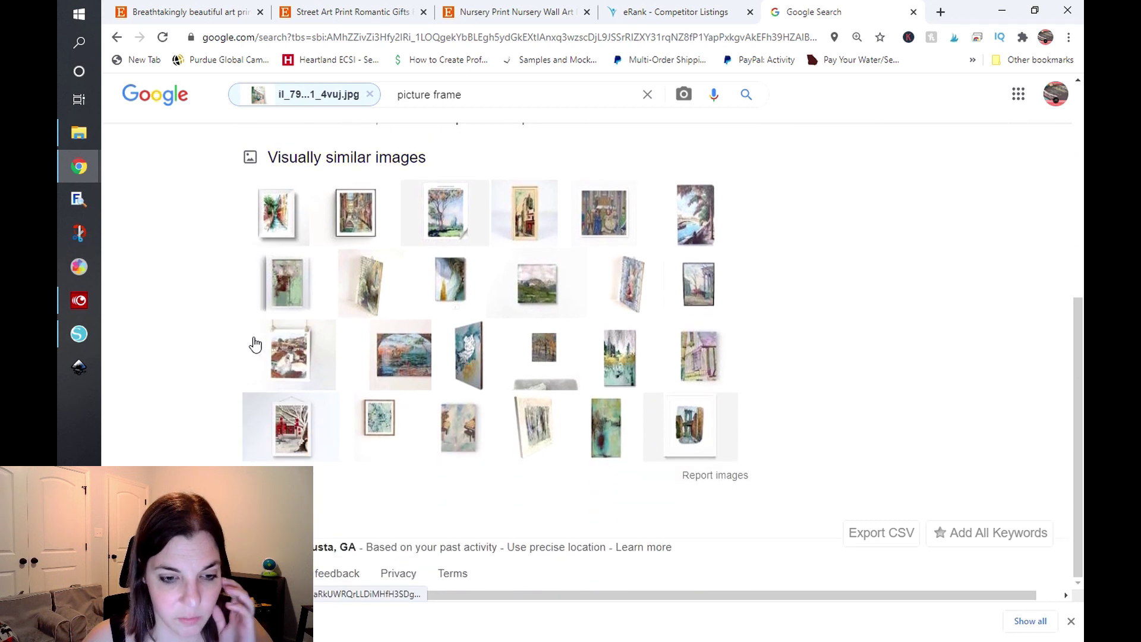
{"action": "left_click", "coordinate": [351, 213]}
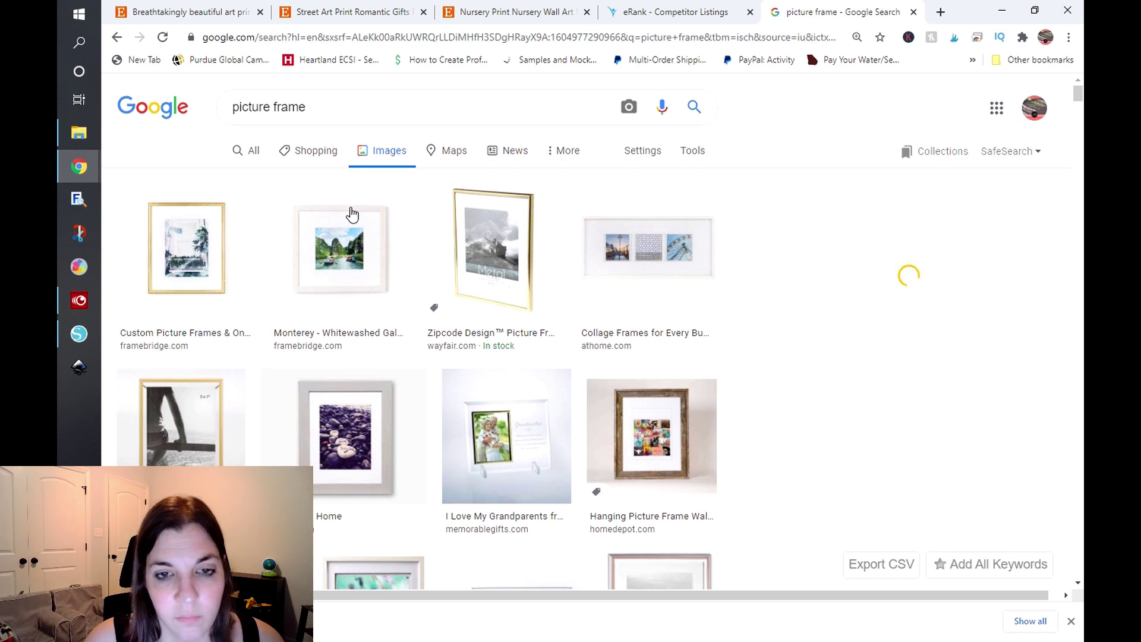
Step: Browse the picture frame image results, previewing the Monterey whitewashed gallery frame and comparing other framed mockups
{"action": "left_click", "coordinate": [347, 252]}
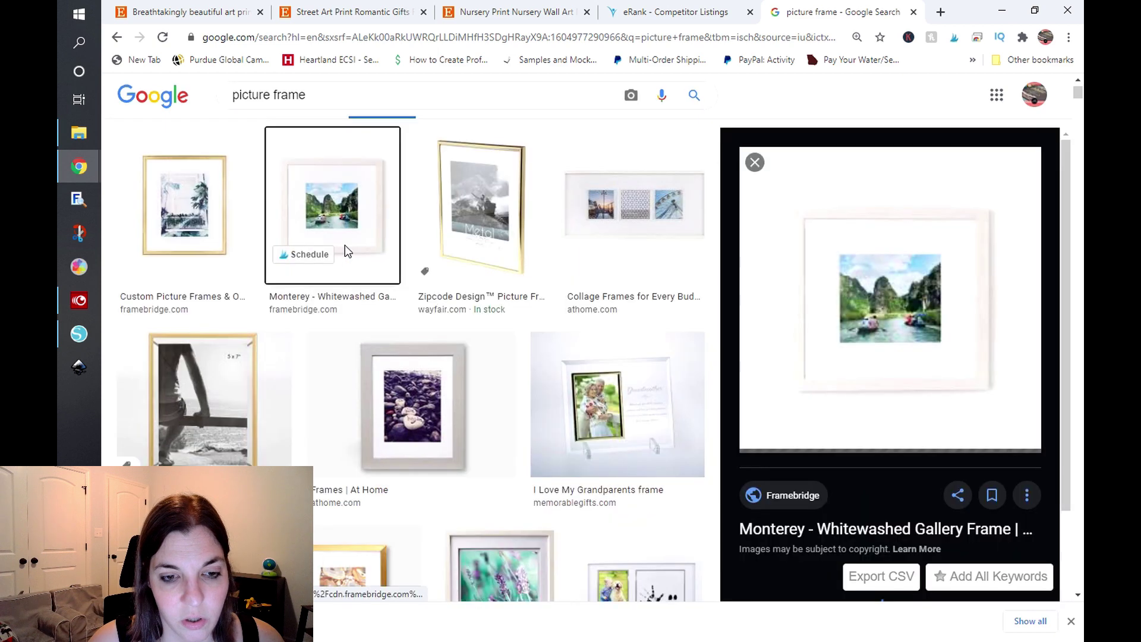
{"action": "key", "text": "Escape"}
{"action": "scroll", "coordinate": [347, 252], "scroll_direction": "down", "scroll_amount": 3}
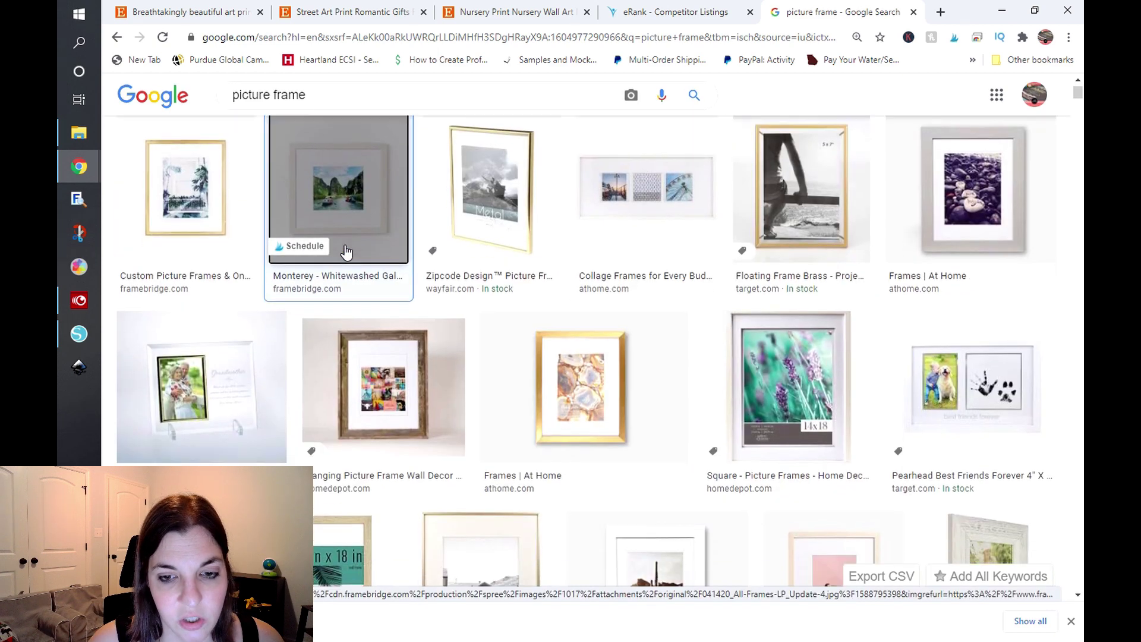
{"action": "scroll", "coordinate": [347, 252], "scroll_direction": "up", "scroll_amount": 2}
{"action": "scroll", "coordinate": [346, 253], "scroll_direction": "down", "scroll_amount": 3}
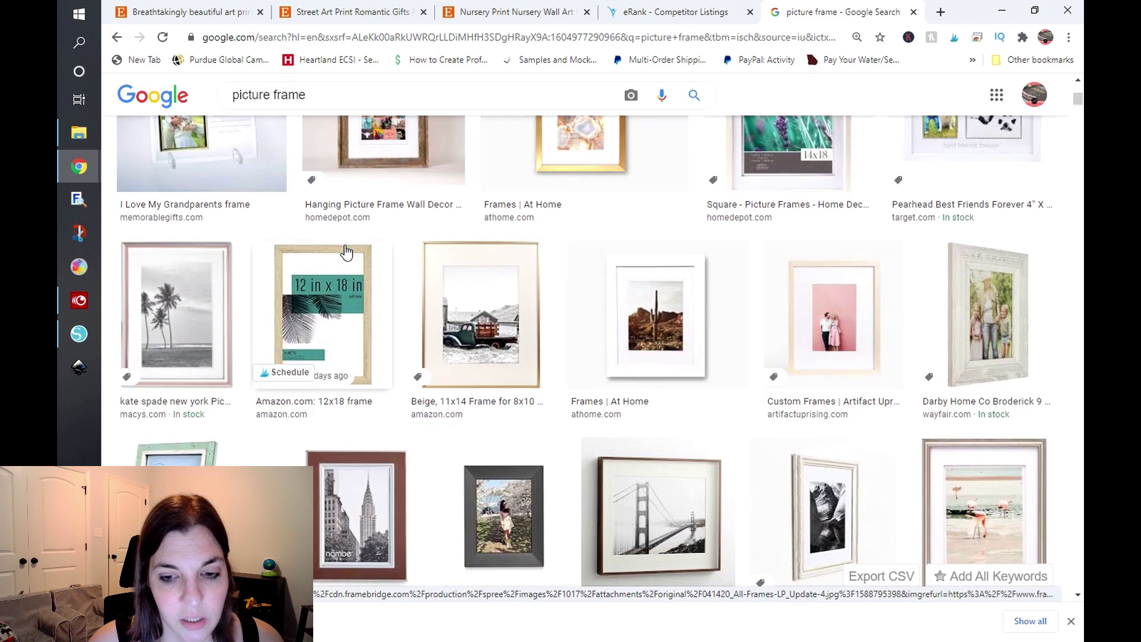
{"action": "scroll", "coordinate": [347, 252], "scroll_direction": "down", "scroll_amount": 2}
{"action": "scroll", "coordinate": [346, 252], "scroll_direction": "down", "scroll_amount": 1}
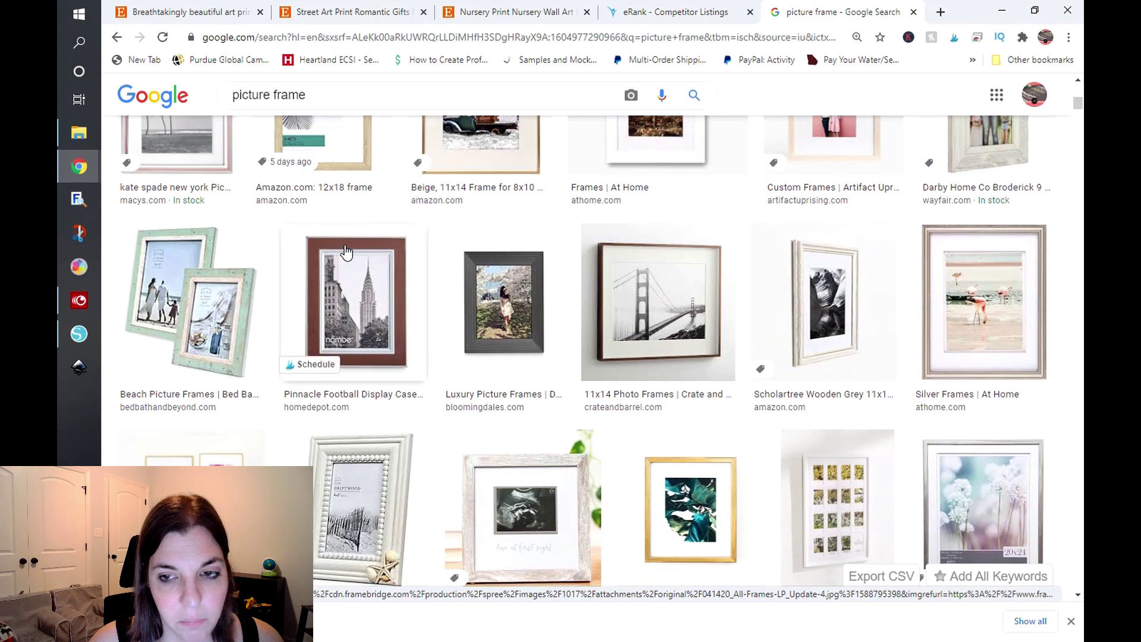
{"action": "scroll", "coordinate": [346, 252], "scroll_direction": "down", "scroll_amount": 2}
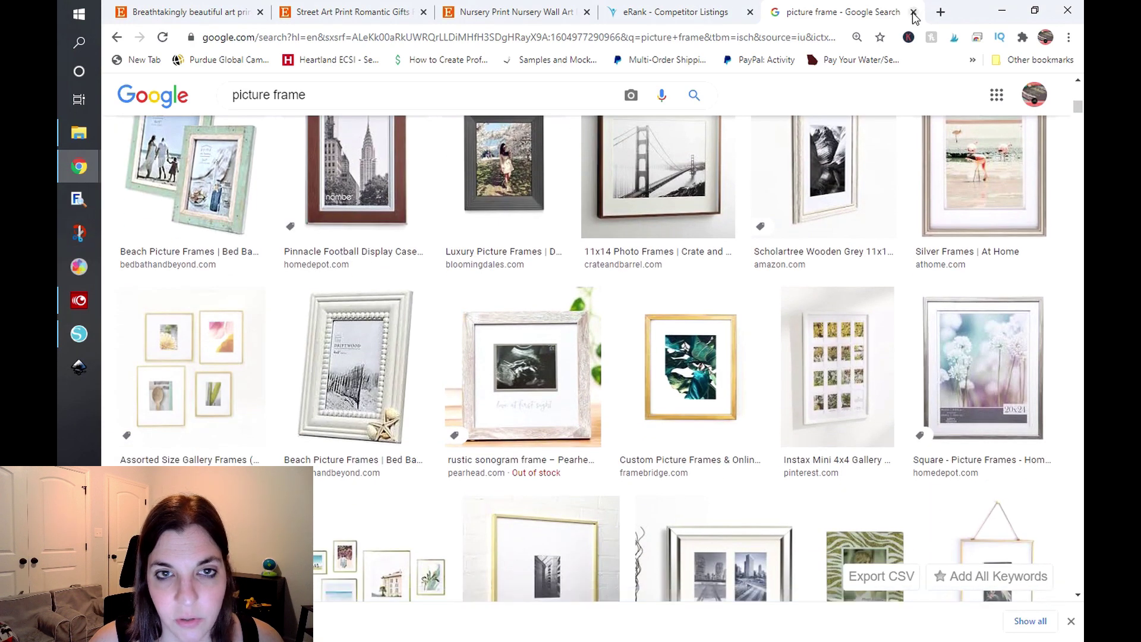
Step: Close the Google image search and the Street Art Print listing, and switch to the Nursery Print listing
{"action": "left_click", "coordinate": [913, 13]}
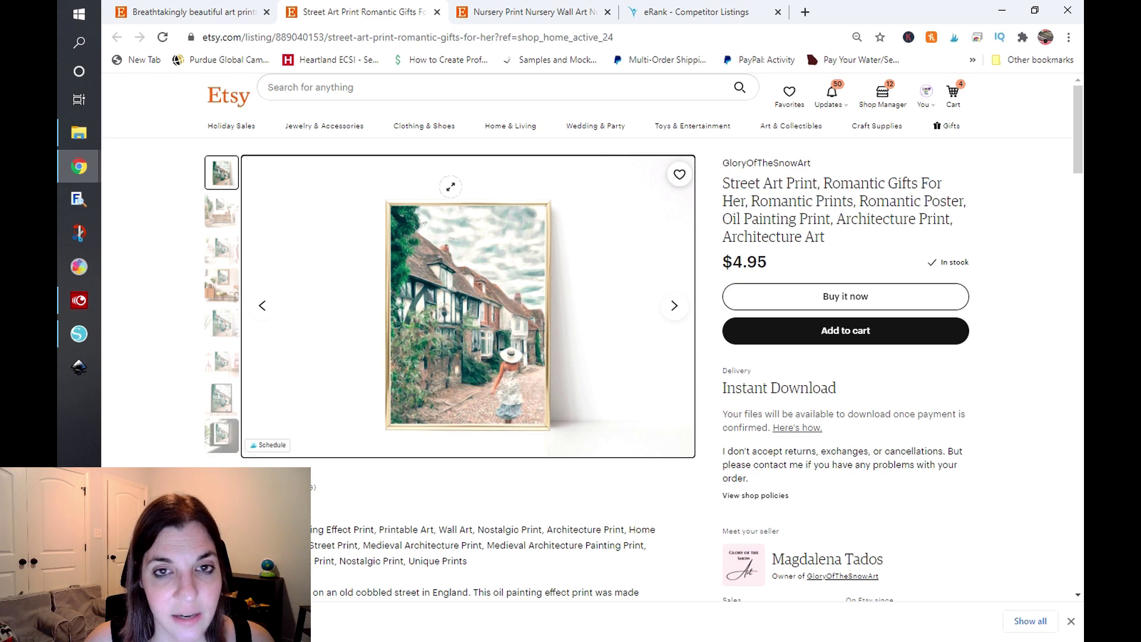
{"action": "left_click", "coordinate": [438, 12]}
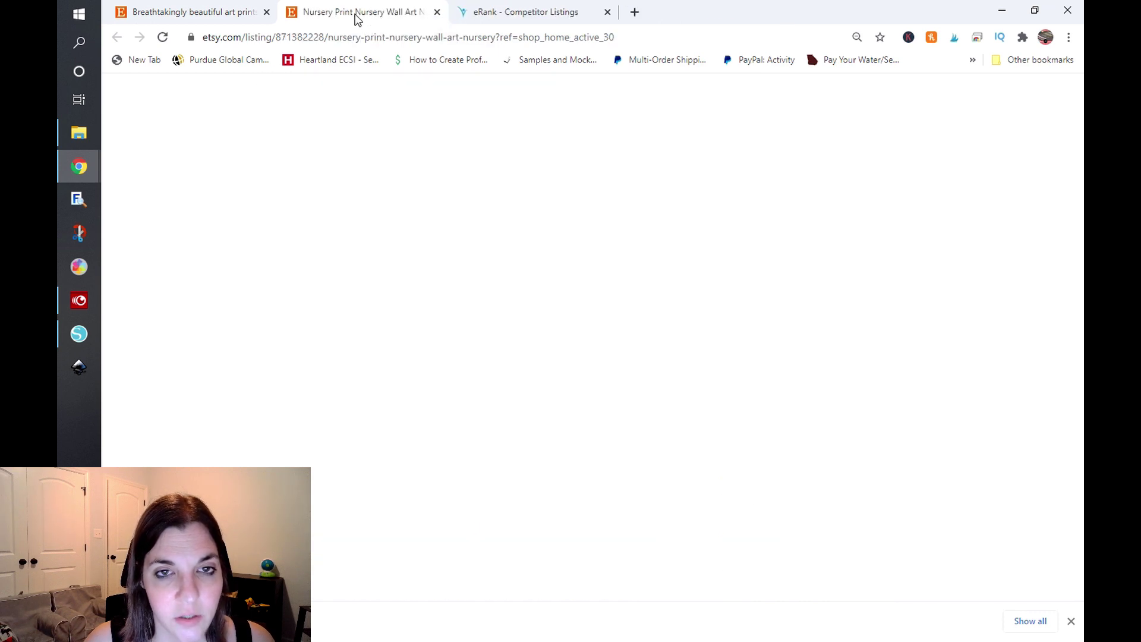
{"action": "left_click", "coordinate": [537, 12]}
{"action": "left_click", "coordinate": [368, 9]}
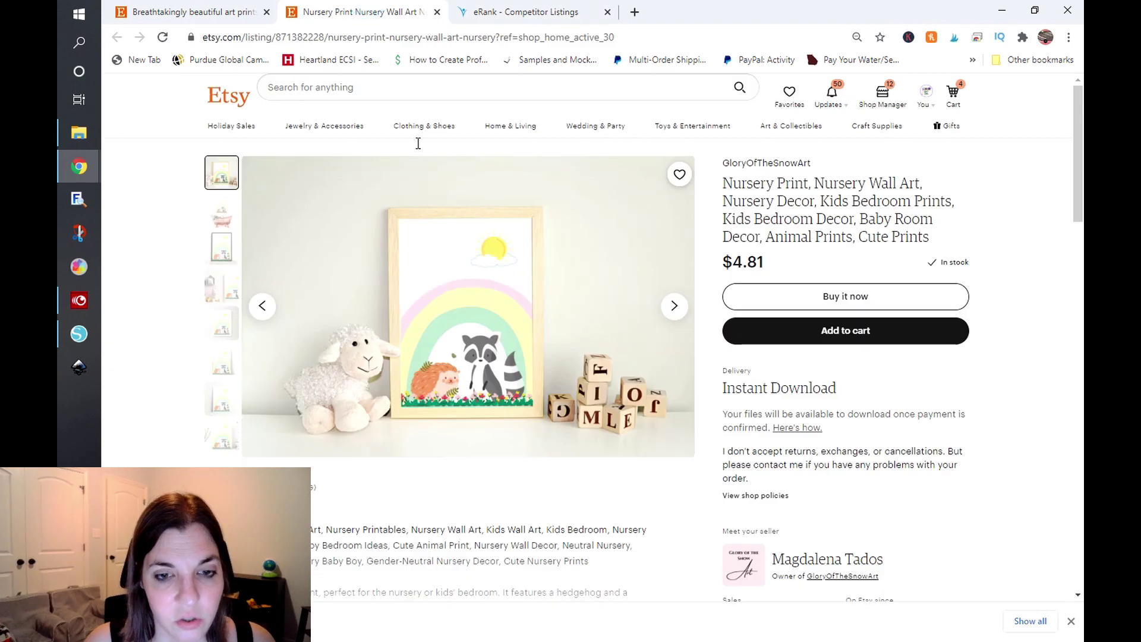
Step: Look through the Nursery Print listing's photos, including the framed mockups and the digital-download notice
{"action": "left_click", "coordinate": [220, 214]}
{"action": "left_click", "coordinate": [221, 247]}
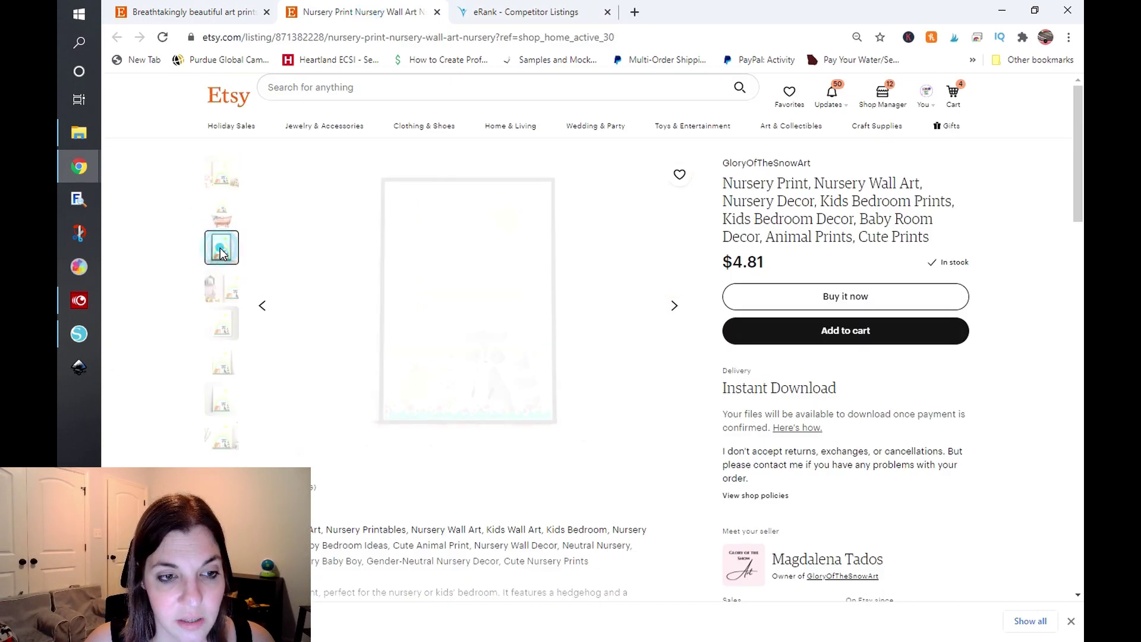
{"action": "left_click", "coordinate": [214, 292]}
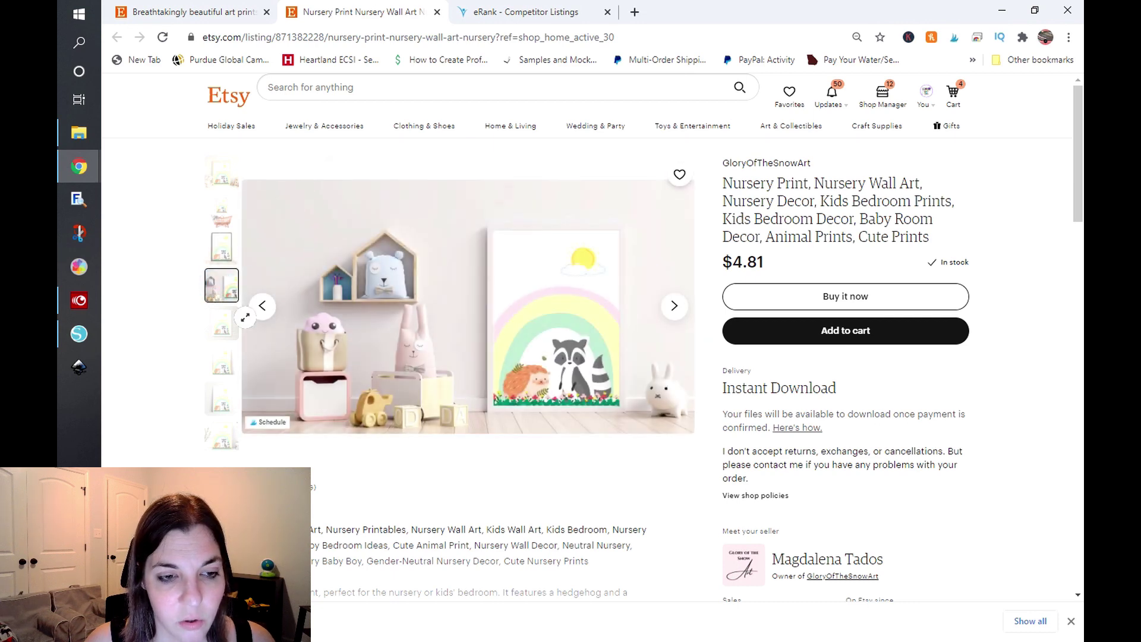
{"action": "left_click", "coordinate": [232, 327]}
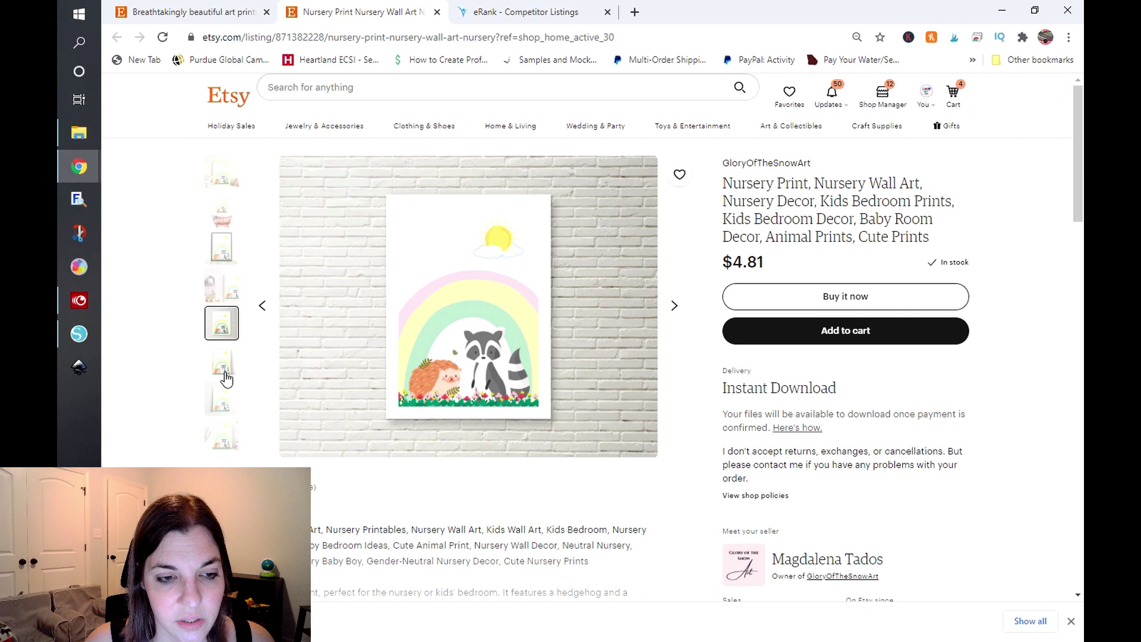
{"action": "left_click", "coordinate": [224, 376]}
{"action": "left_click", "coordinate": [226, 404]}
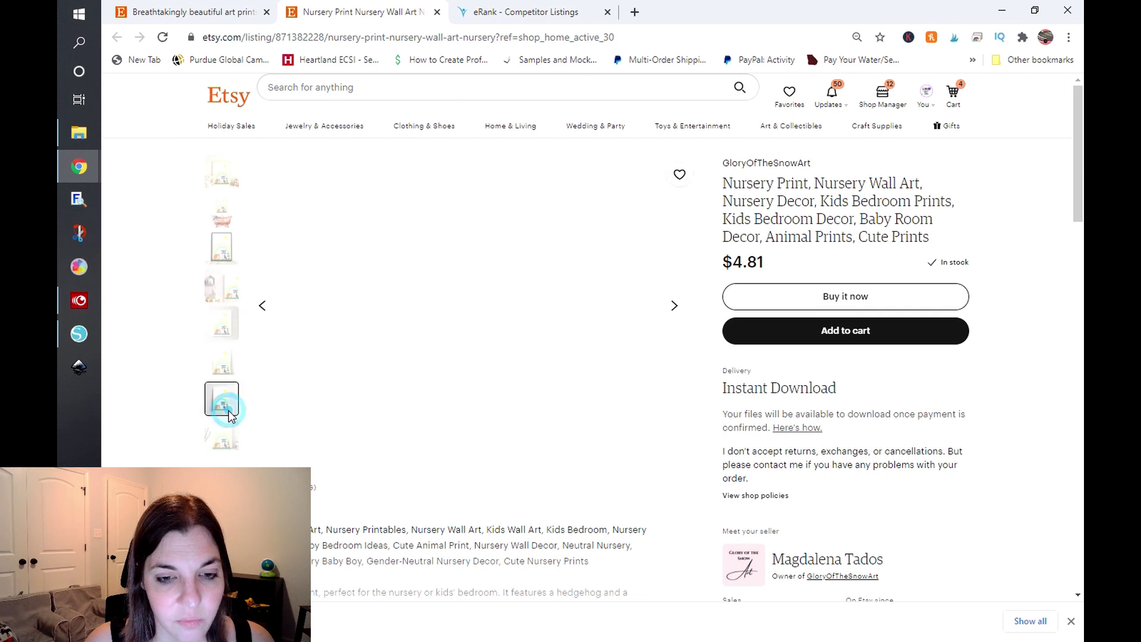
{"action": "left_click", "coordinate": [221, 433]}
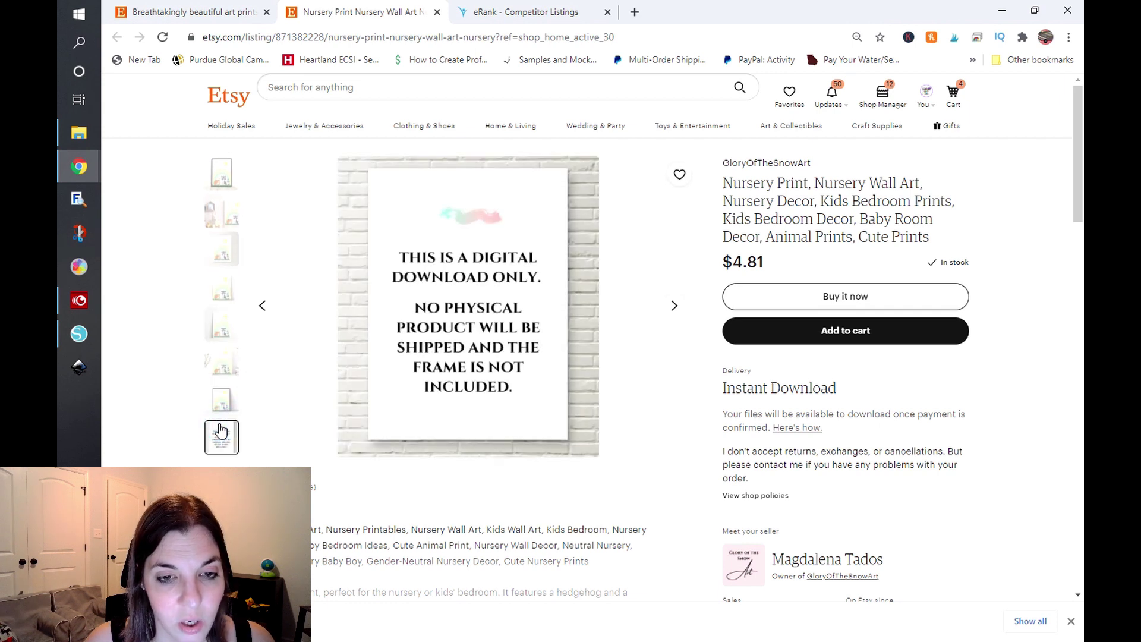
{"action": "left_click", "coordinate": [211, 388]}
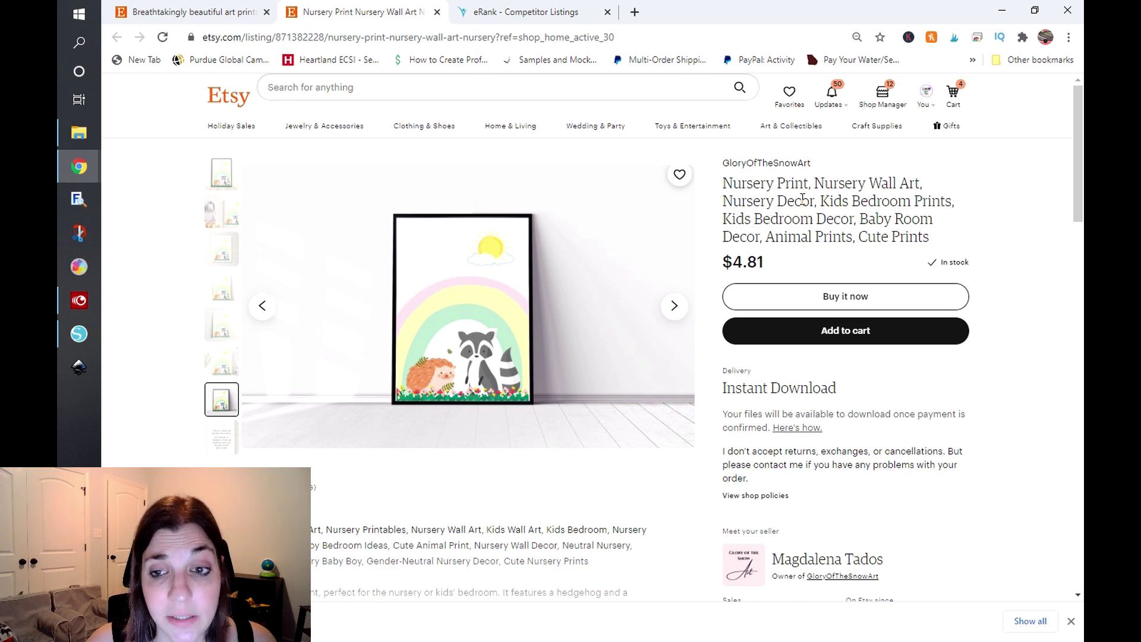
Step: Expand the Nursery Print listing's full description and review its keywords, file sizes and printing instructions
{"action": "scroll", "coordinate": [426, 410], "scroll_direction": "down", "scroll_amount": 2}
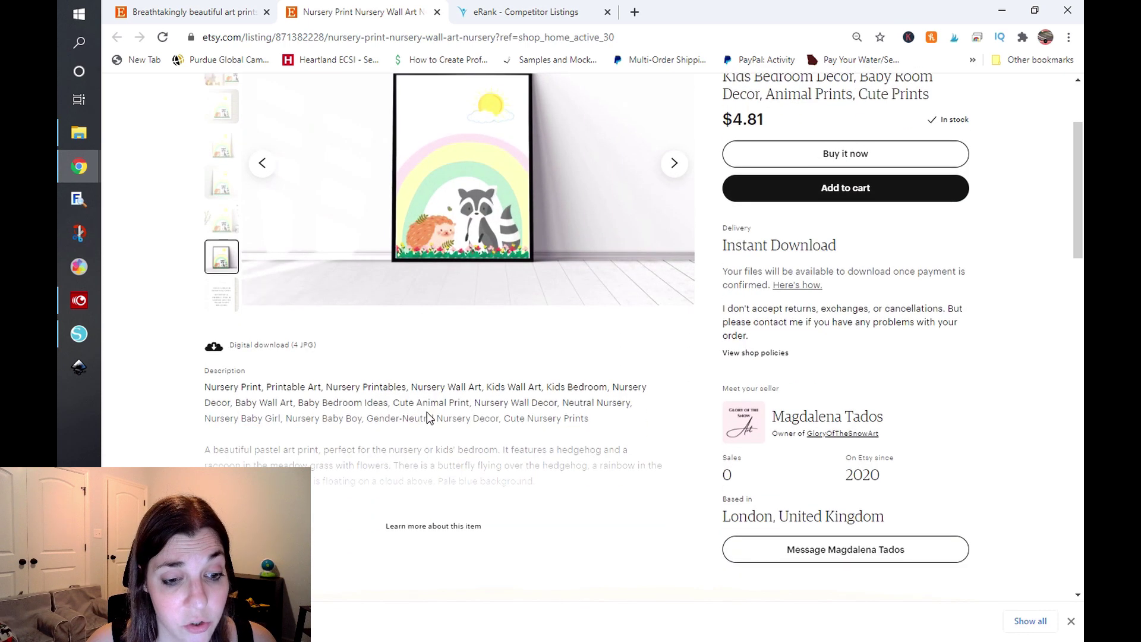
{"action": "left_click", "coordinate": [472, 531]}
{"action": "scroll", "coordinate": [474, 412], "scroll_direction": "up", "scroll_amount": 8}
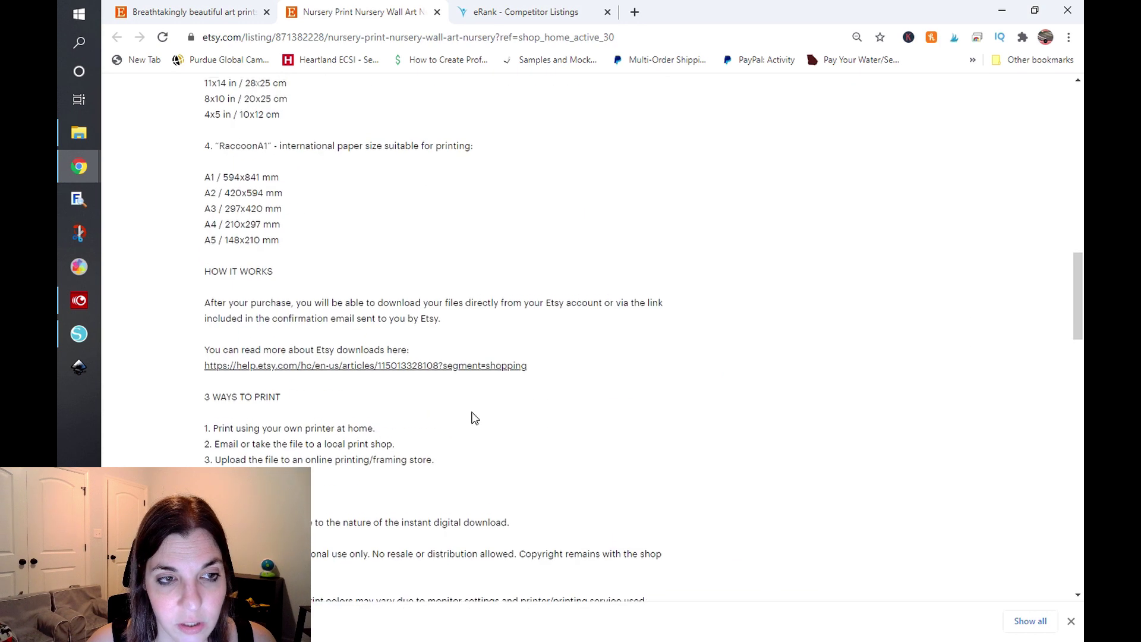
{"action": "scroll", "coordinate": [473, 418], "scroll_direction": "up", "scroll_amount": 5}
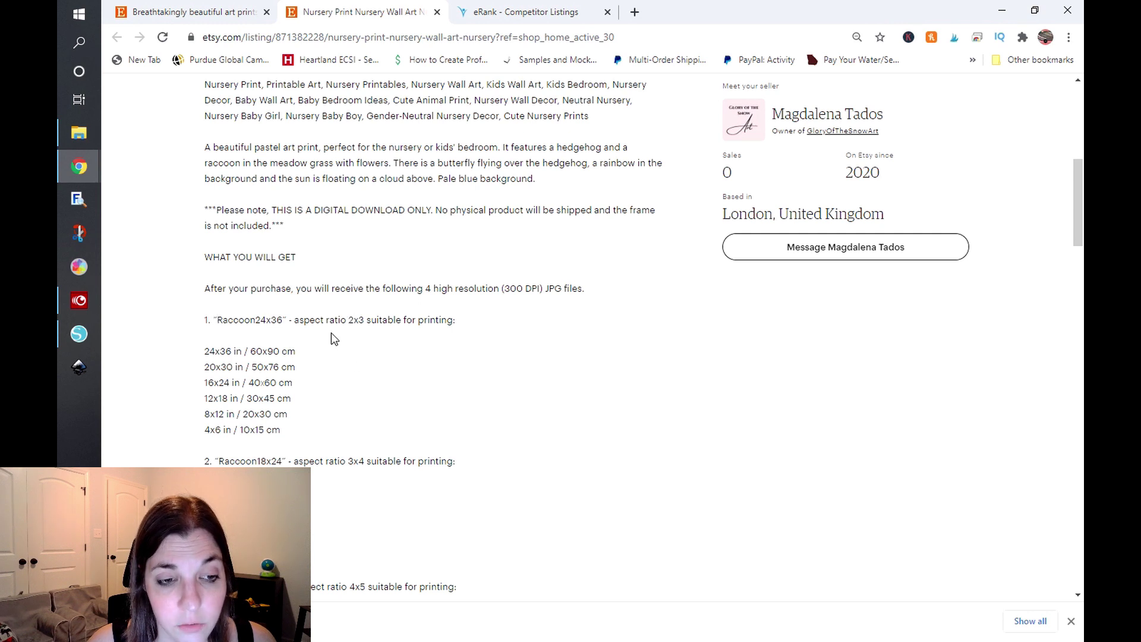
{"action": "scroll", "coordinate": [330, 333], "scroll_direction": "up", "scroll_amount": 8}
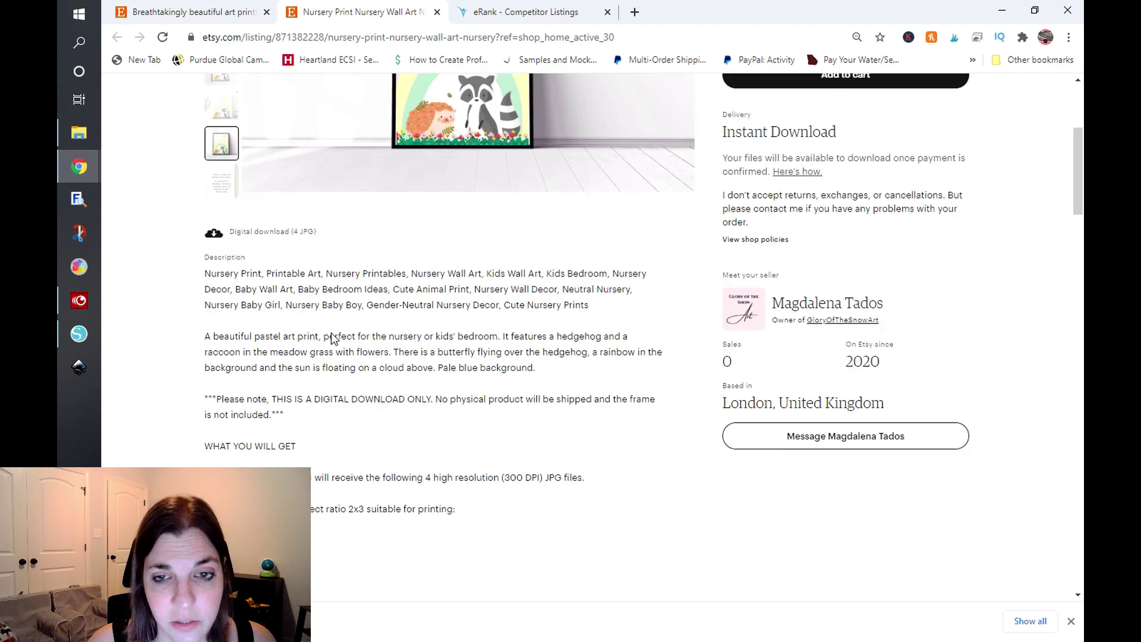
Step: Filter the eRank listing report by "nursery", review the matching tags, and return to the Nursery Print listing
{"action": "left_click", "coordinate": [534, 8]}
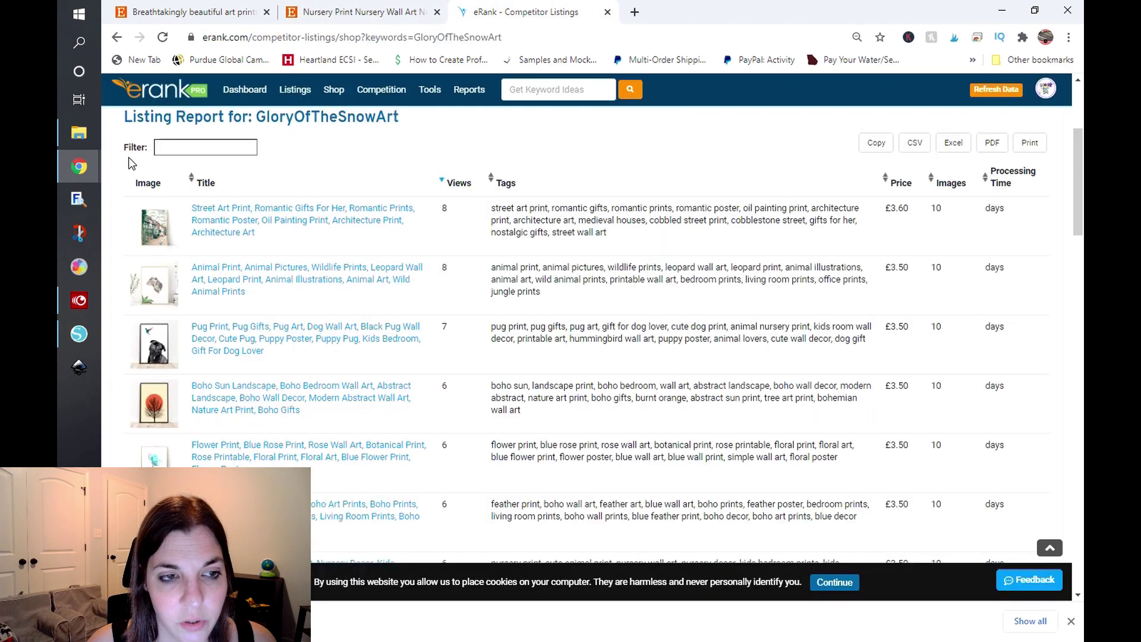
{"action": "left_click", "coordinate": [184, 148]}
{"action": "type", "text": "nursery"}
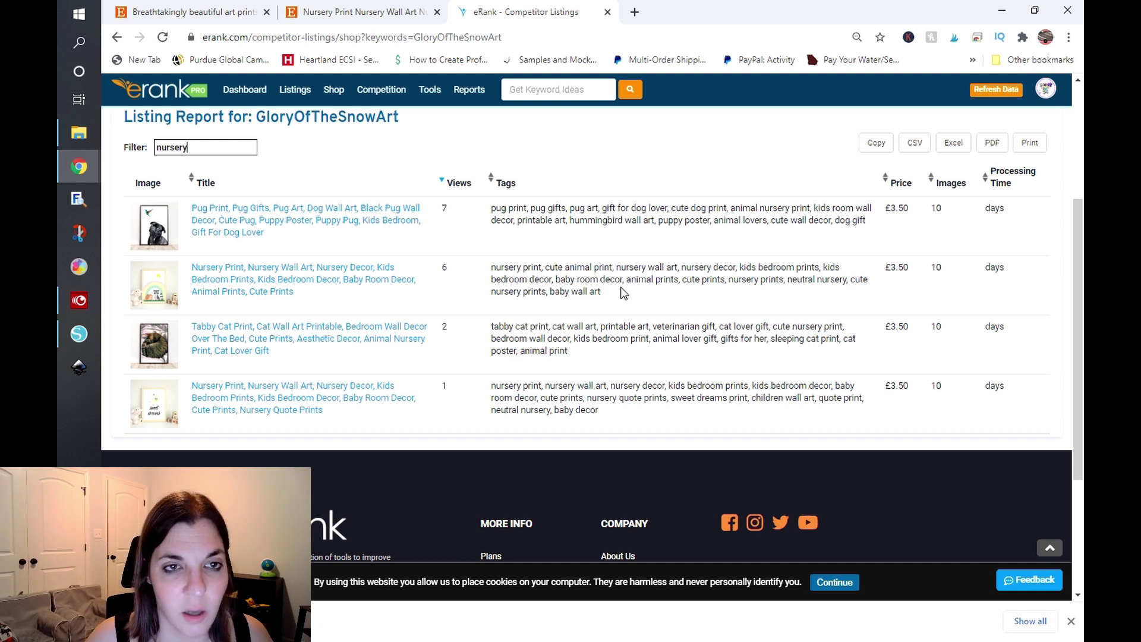
{"action": "left_click", "coordinate": [384, 9]}
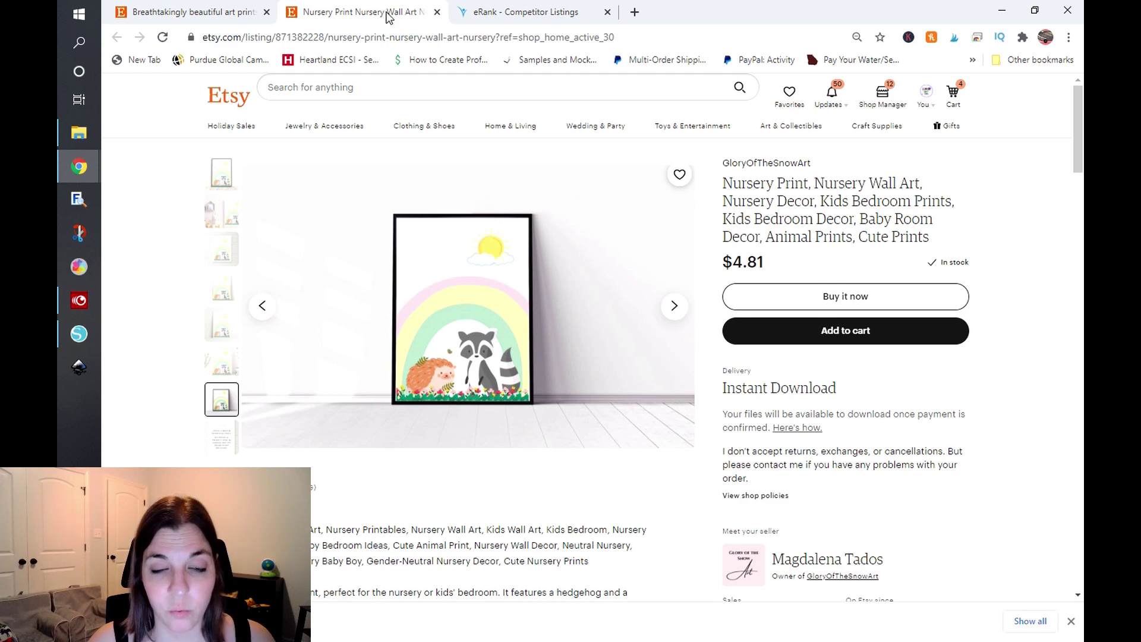
Step: Look up the keyword "nursery printable wall art" in eRank
{"action": "left_click", "coordinate": [501, 11]}
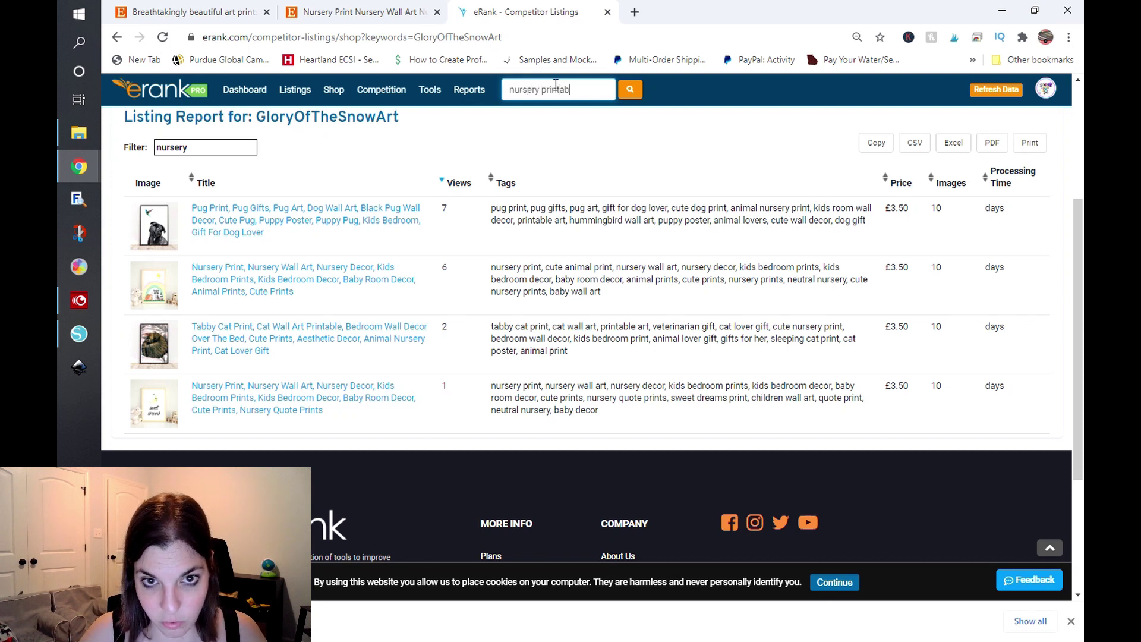
{"action": "type", "text": "art"}
{"action": "key", "text": "Return"}
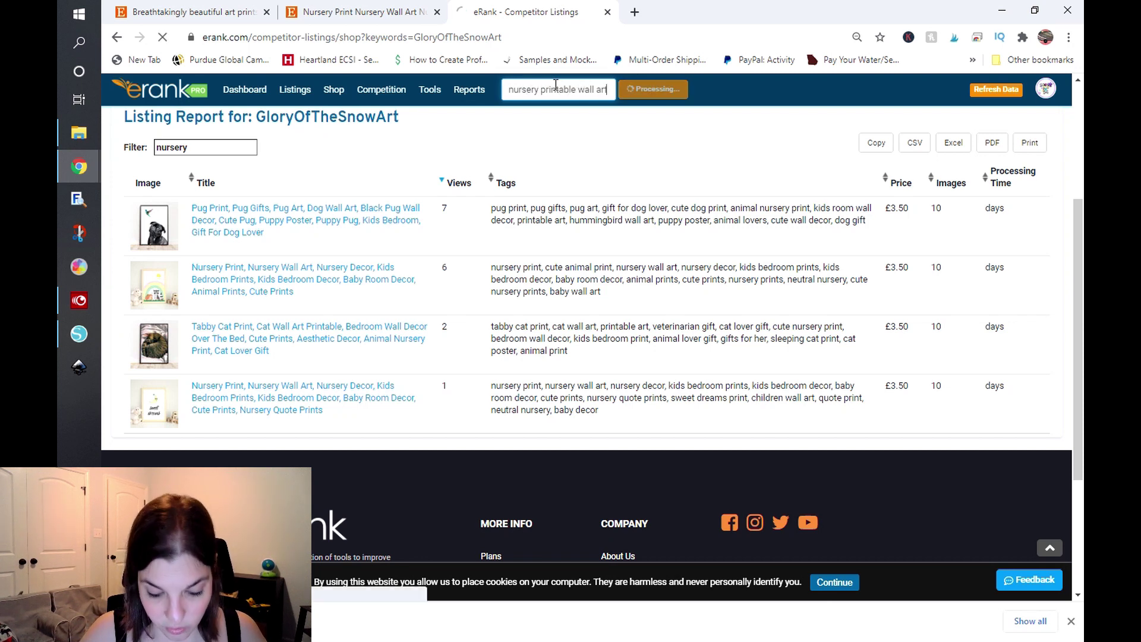
Step: Open the Marmalead app at marmalead.com/app/ in a new tab
{"action": "key", "text": "ctrl+t"}
{"action": "type", "text": "mar"}
{"action": "key", "text": "Return"}
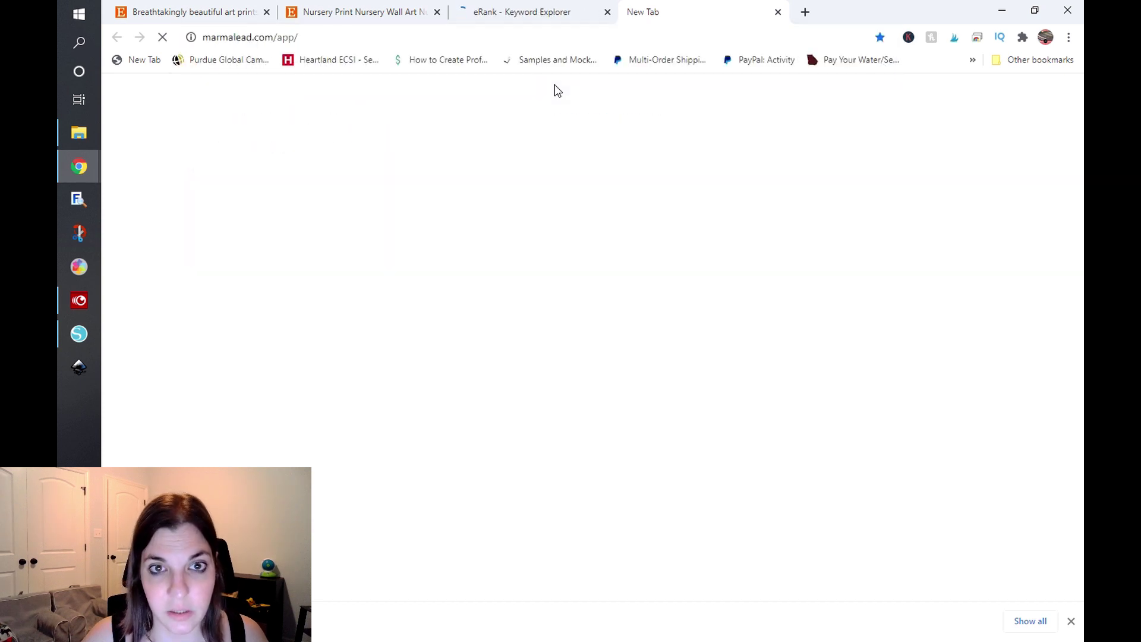
Step: Examine eRank's related searches for "nursery printable wall art", checking the character counts, search trends and competition of the nursery keywords
{"action": "left_click", "coordinate": [541, 7]}
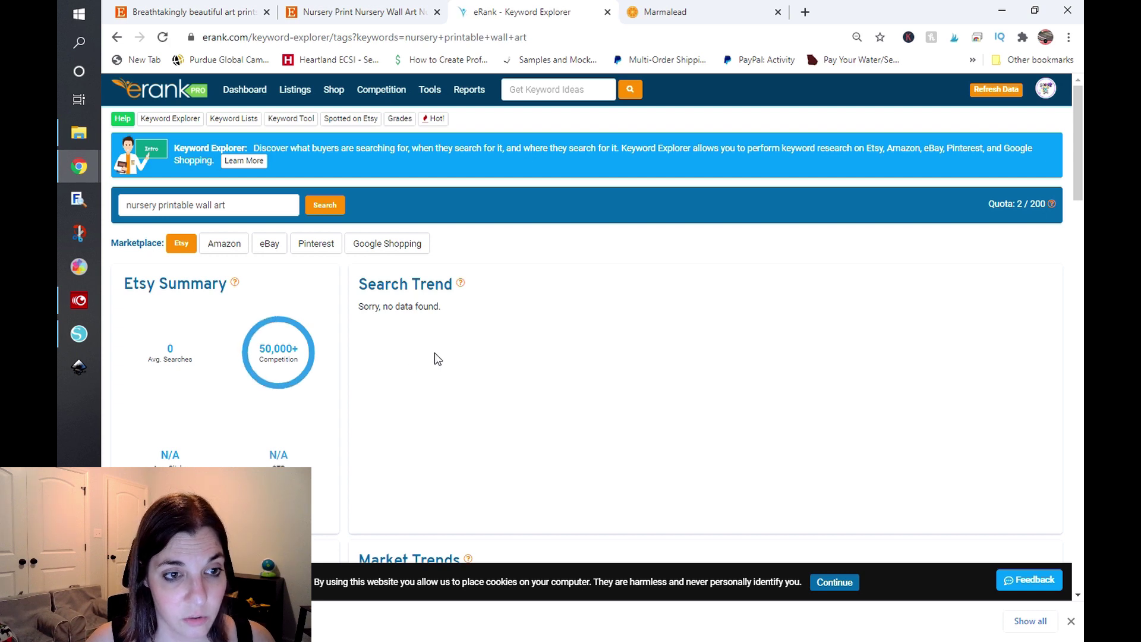
{"action": "scroll", "coordinate": [434, 352], "scroll_direction": "down", "scroll_amount": 8}
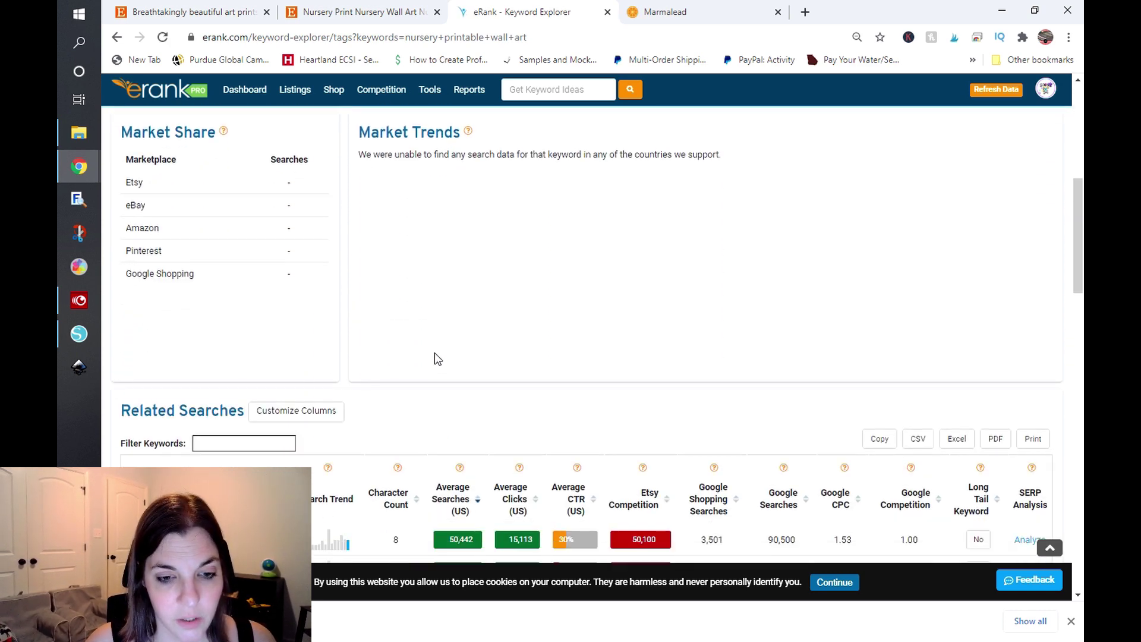
{"action": "scroll", "coordinate": [434, 352], "scroll_direction": "down", "scroll_amount": 3}
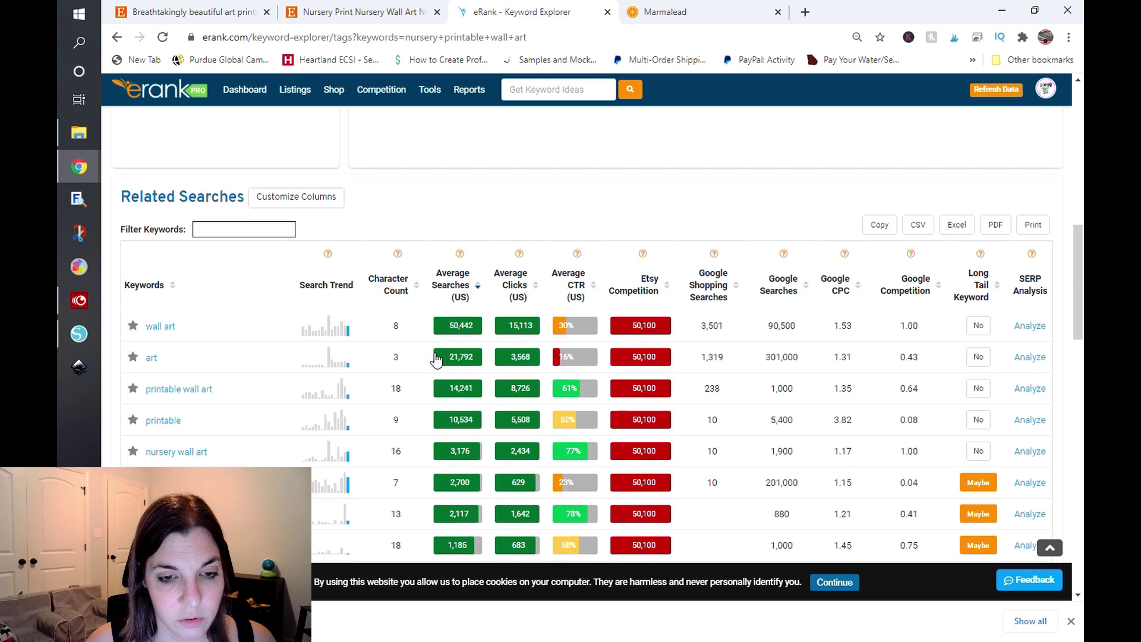
{"action": "scroll", "coordinate": [403, 380], "scroll_direction": "down", "scroll_amount": 1}
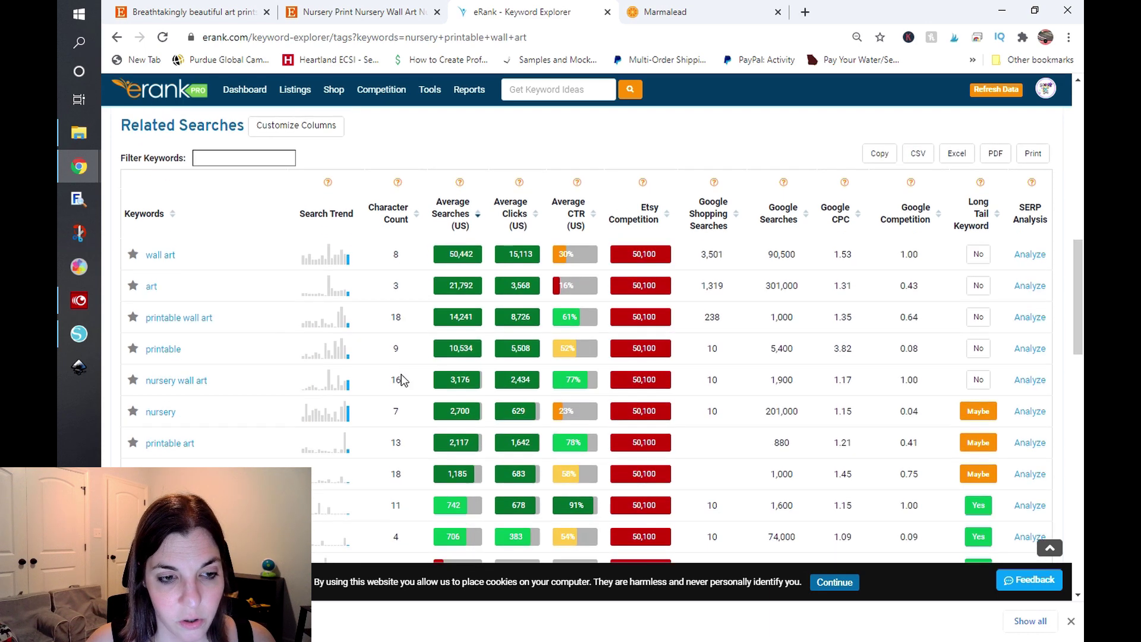
{"action": "scroll", "coordinate": [405, 390], "scroll_direction": "down", "scroll_amount": 2}
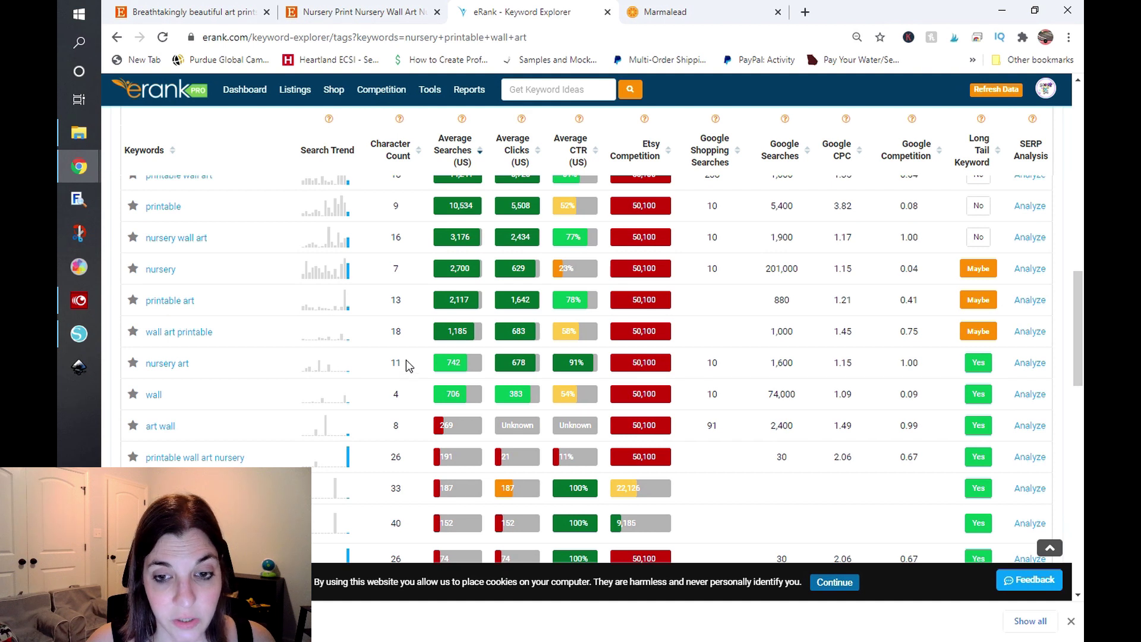
{"action": "scroll", "coordinate": [402, 392], "scroll_direction": "down", "scroll_amount": 1}
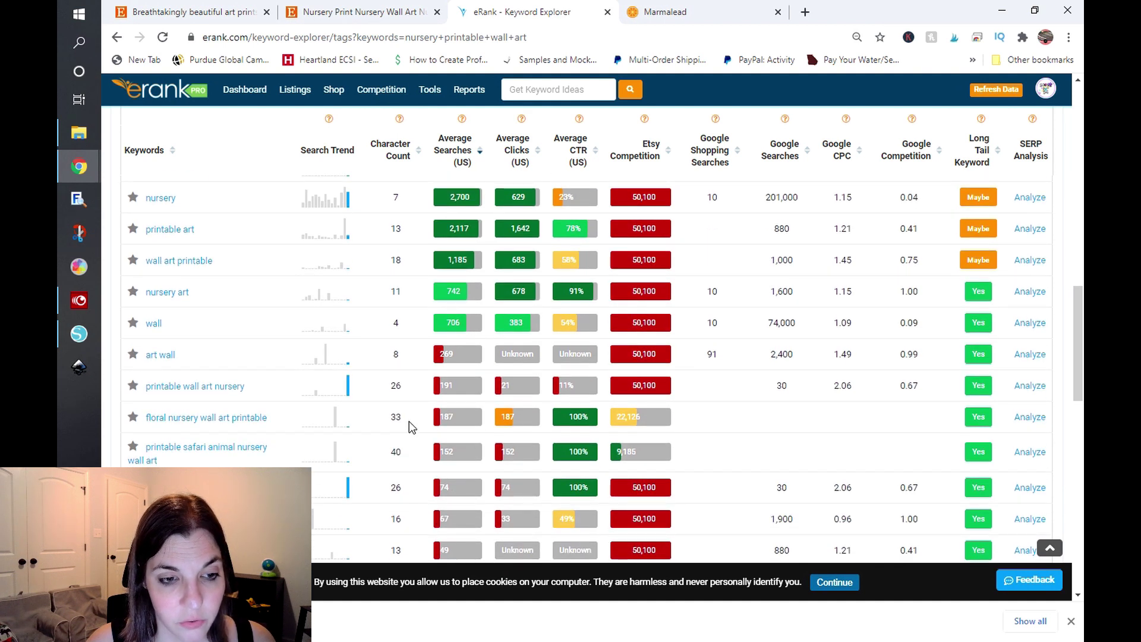
{"action": "double_click", "coordinate": [396, 416]}
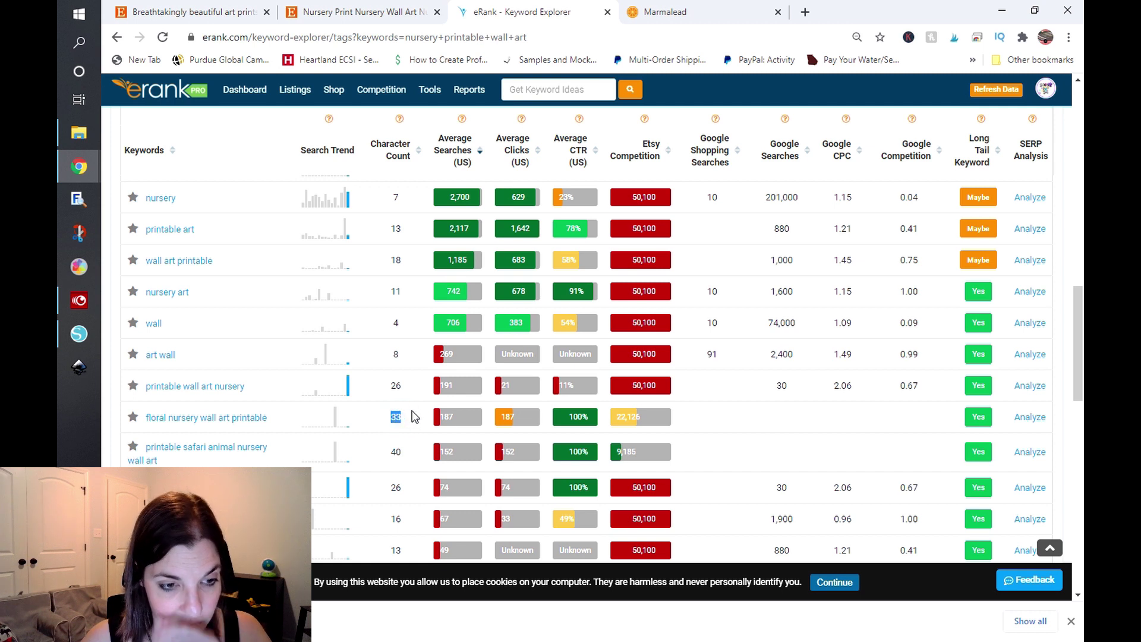
{"action": "scroll", "coordinate": [415, 417], "scroll_direction": "down", "scroll_amount": 1}
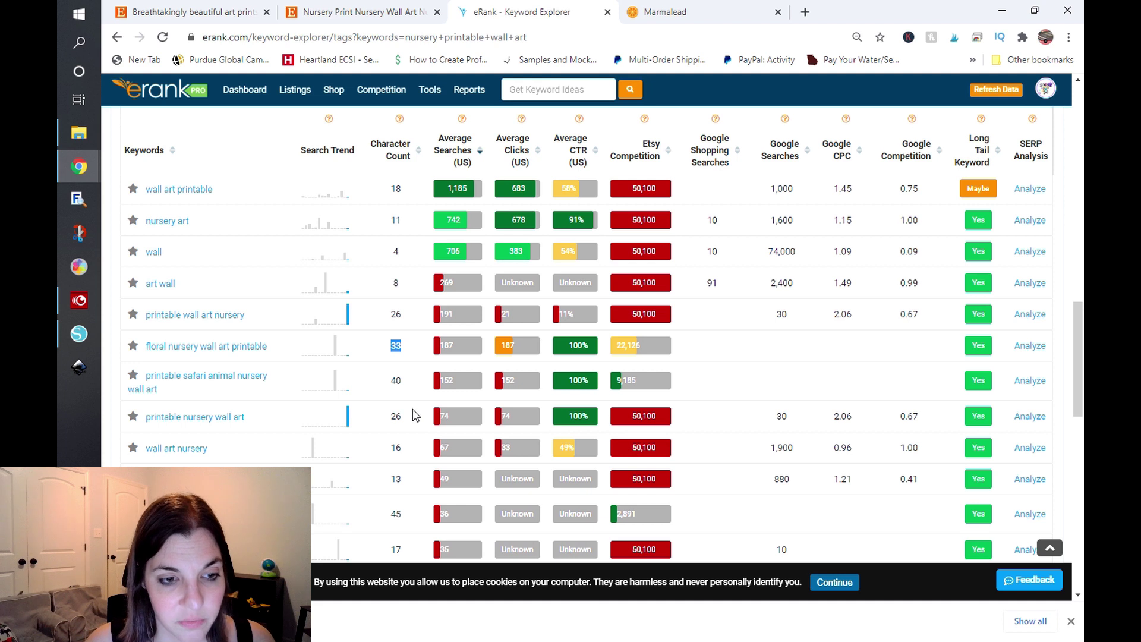
{"action": "mouse_move", "coordinate": [335, 381]}
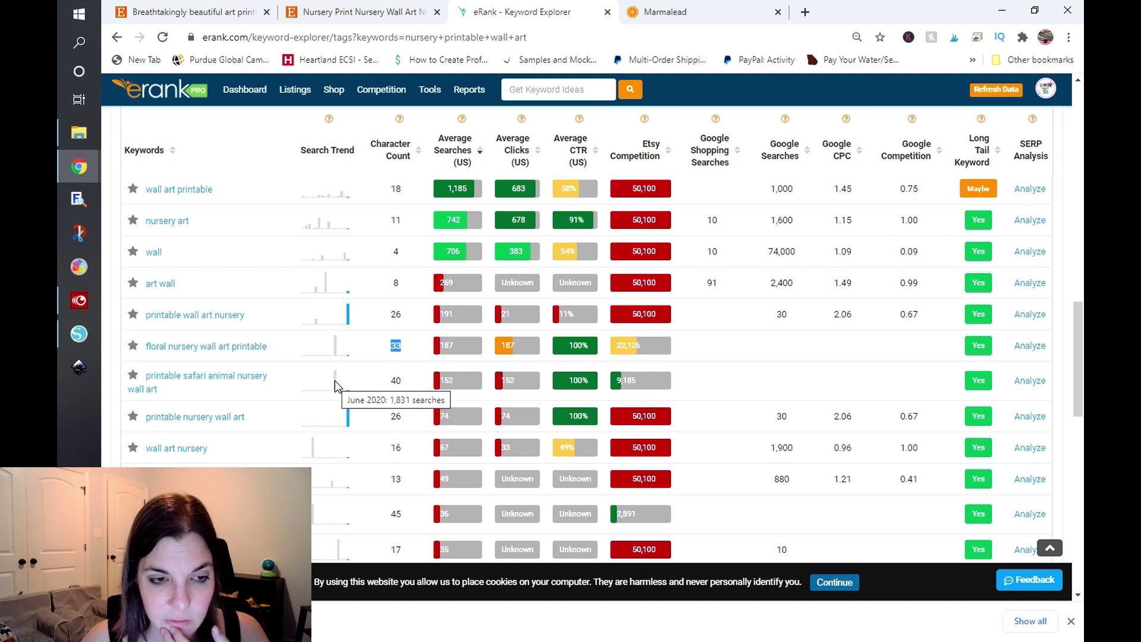
{"action": "scroll", "coordinate": [390, 381], "scroll_direction": "down", "scroll_amount": 1}
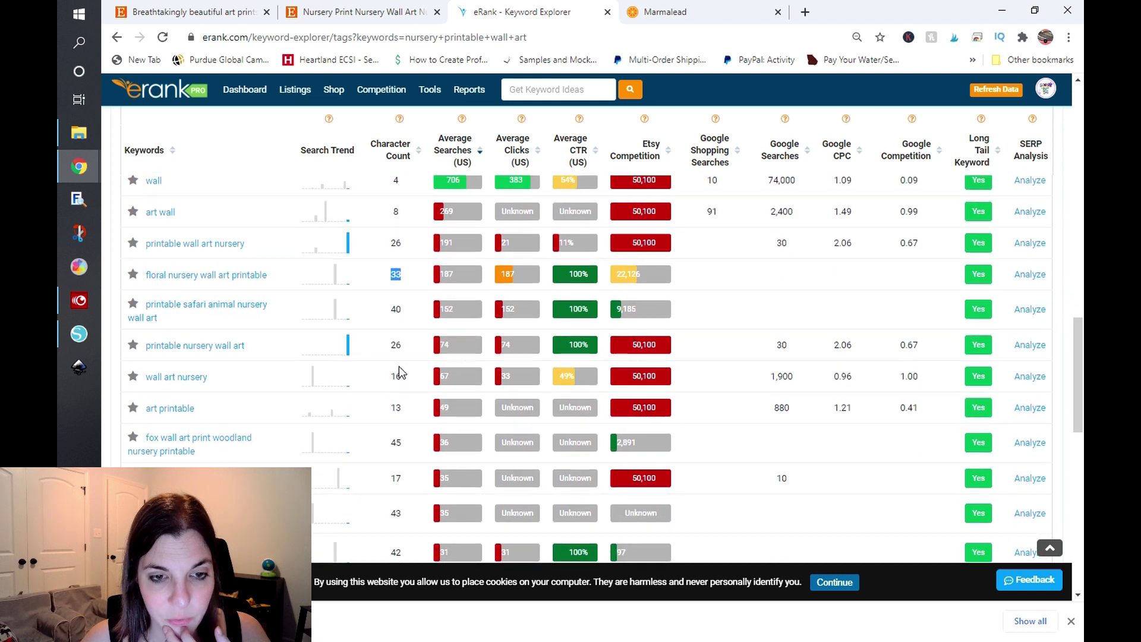
{"action": "double_click", "coordinate": [393, 346]}
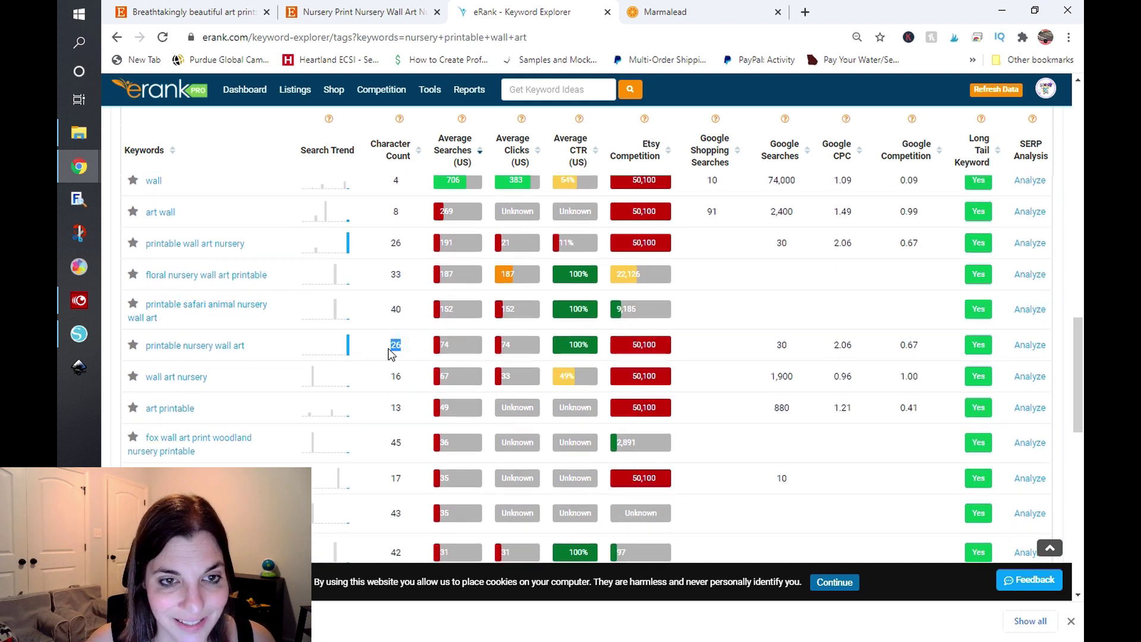
Step: Look up the keyword "woodland nursery printable" in eRank
{"action": "mouse_move", "coordinate": [349, 348]}
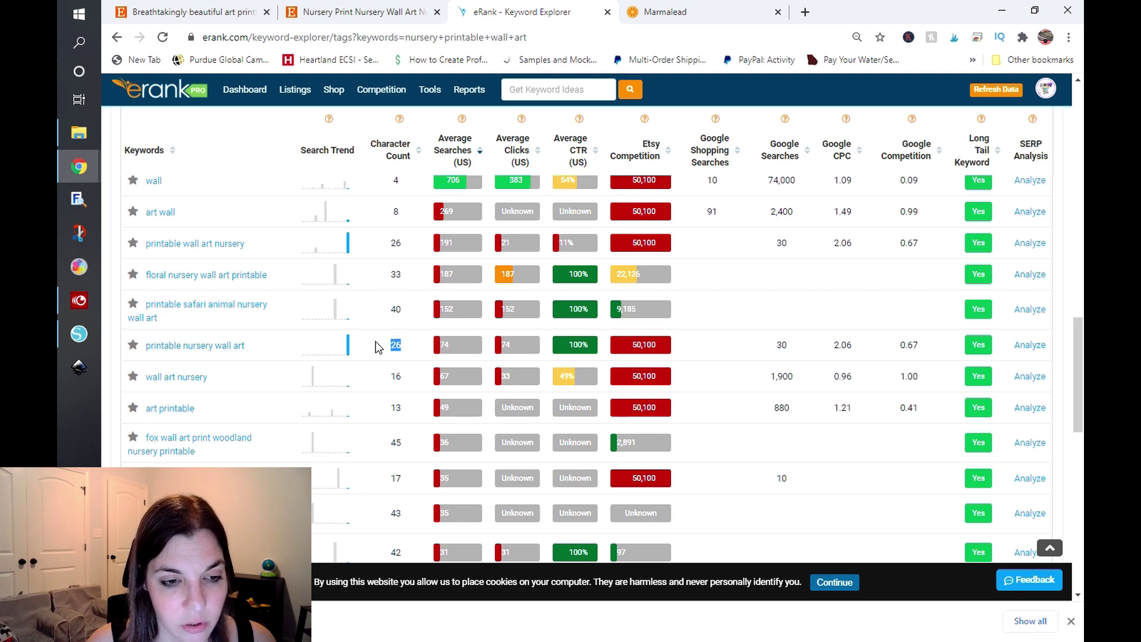
{"action": "scroll", "coordinate": [378, 347], "scroll_direction": "down", "scroll_amount": 1}
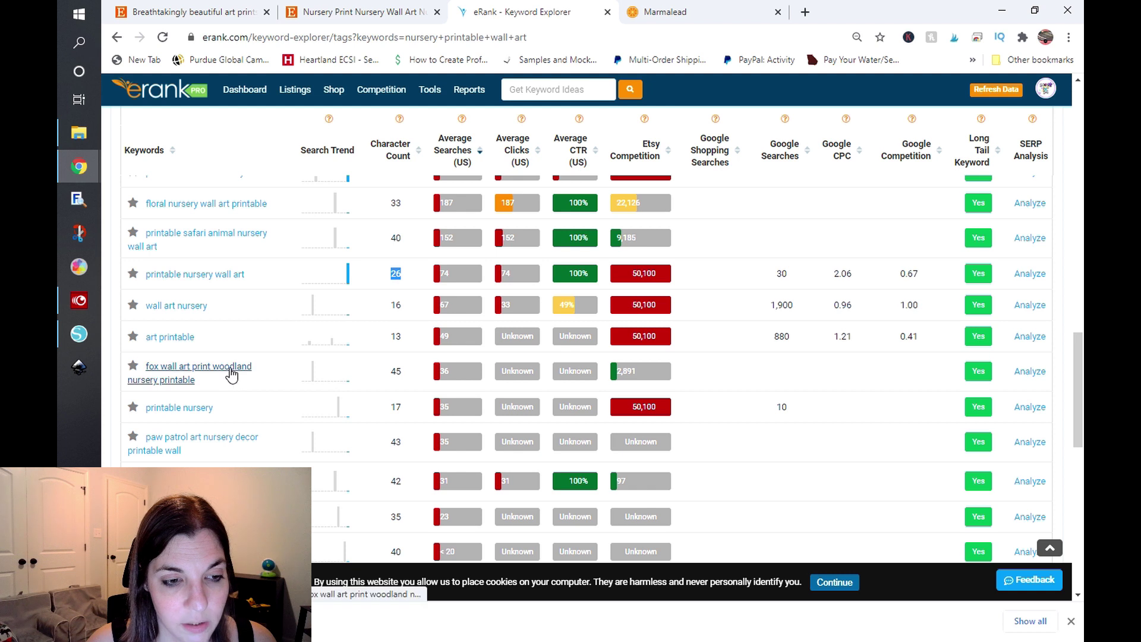
{"action": "left_click", "coordinate": [546, 87]}
{"action": "type", "text": "woodlan"}
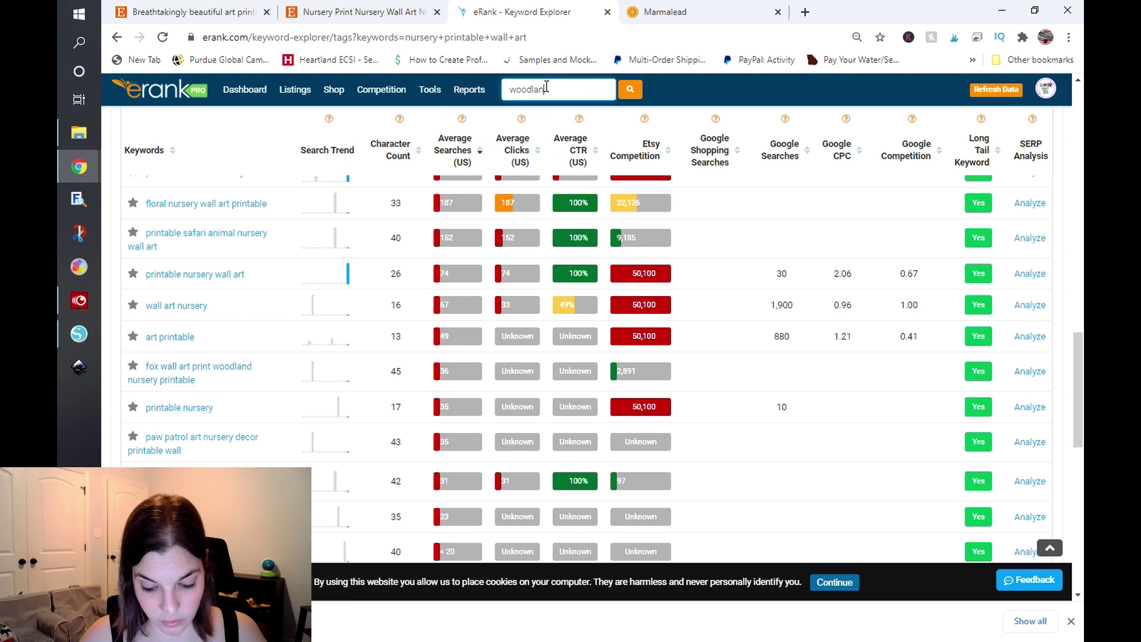
{"action": "type", "text": "d nursery pri"}
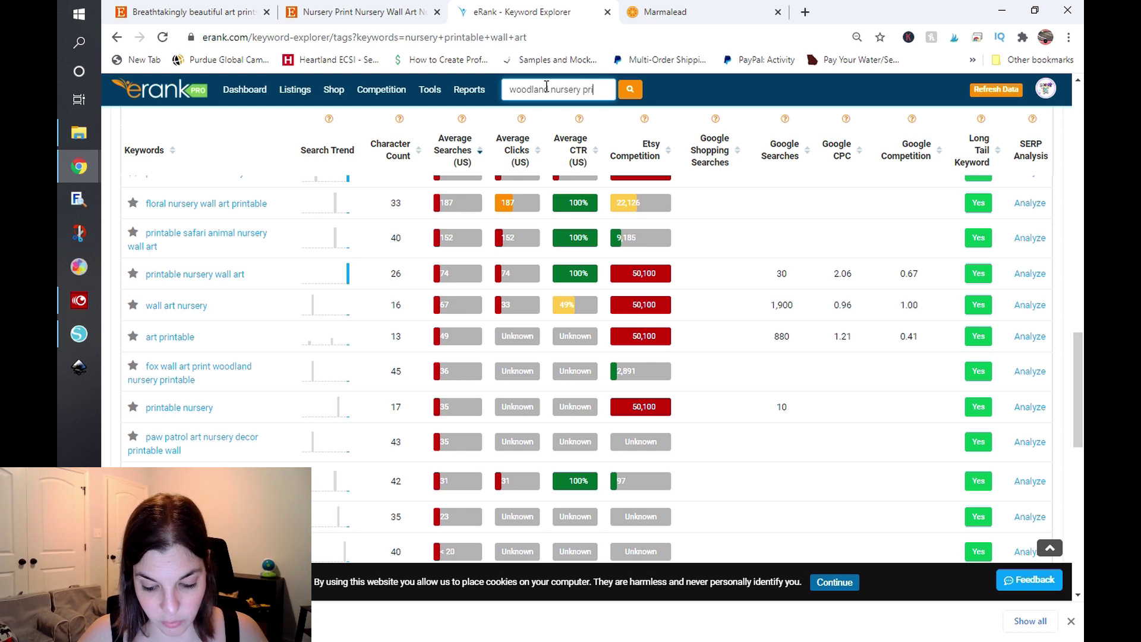
{"action": "type", "text": "ntable"}
{"action": "key", "text": "Return"}
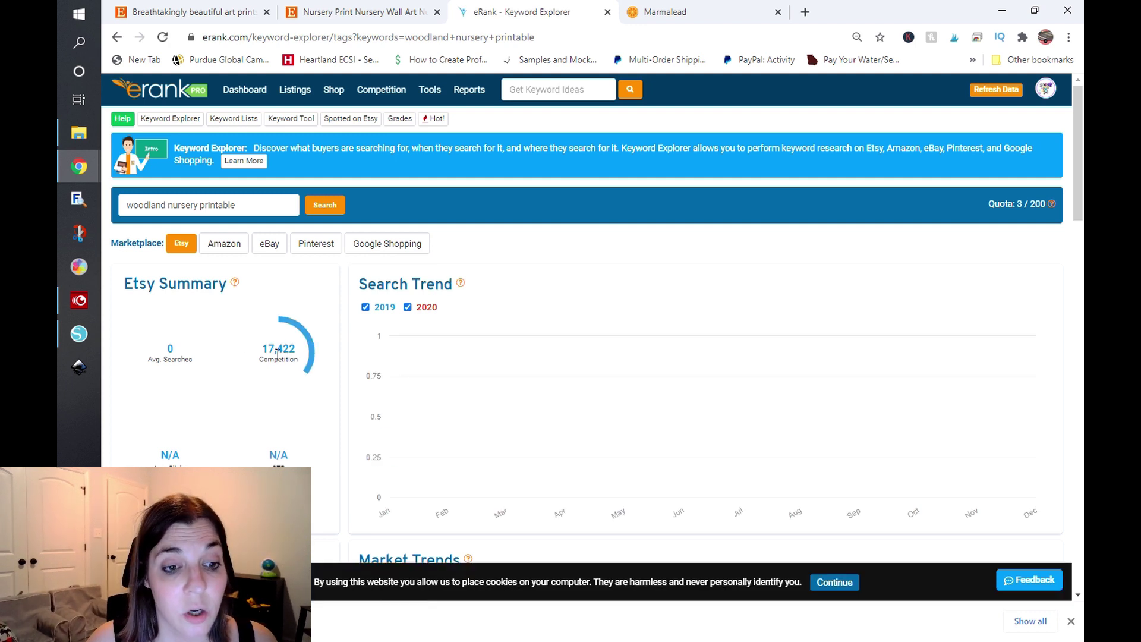
Step: Examine eRank's related searches for "woodland nursery printable", comparing search volume, clicks, character counts and Etsy competition
{"action": "scroll", "coordinate": [277, 355], "scroll_direction": "down", "scroll_amount": 10}
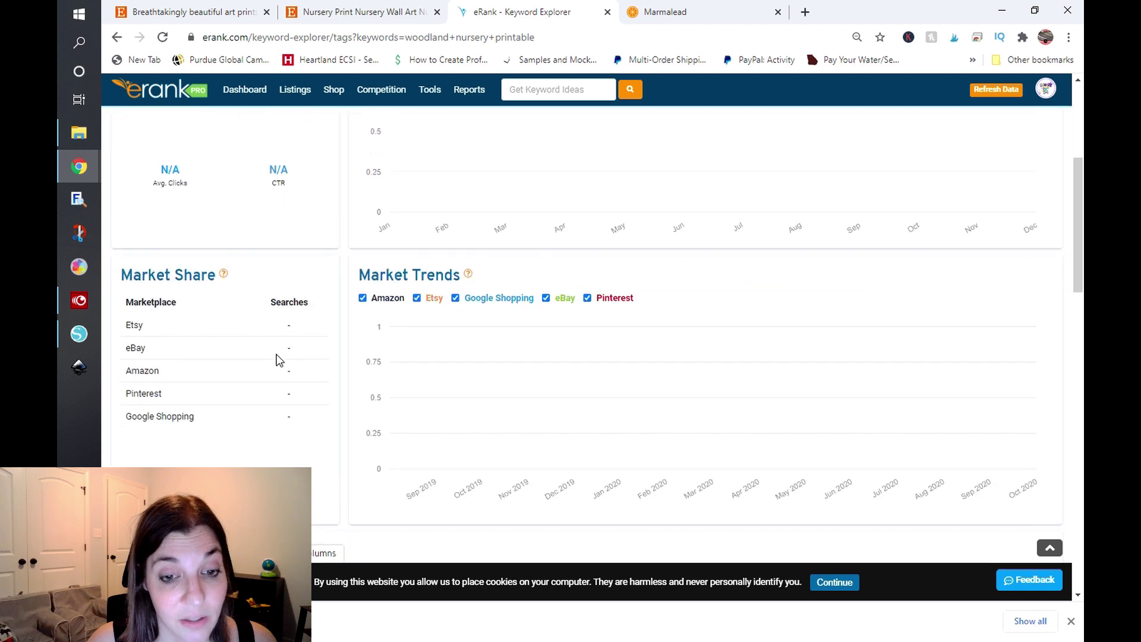
{"action": "scroll", "coordinate": [277, 359], "scroll_direction": "down", "scroll_amount": 2}
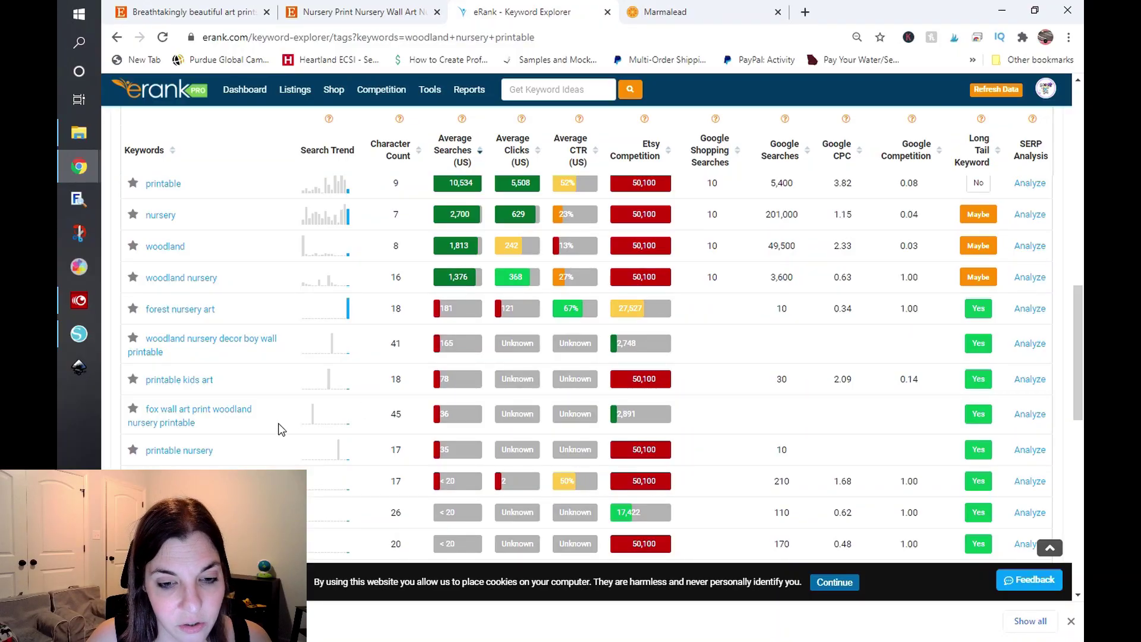
{"action": "scroll", "coordinate": [281, 429], "scroll_direction": "down", "scroll_amount": 1}
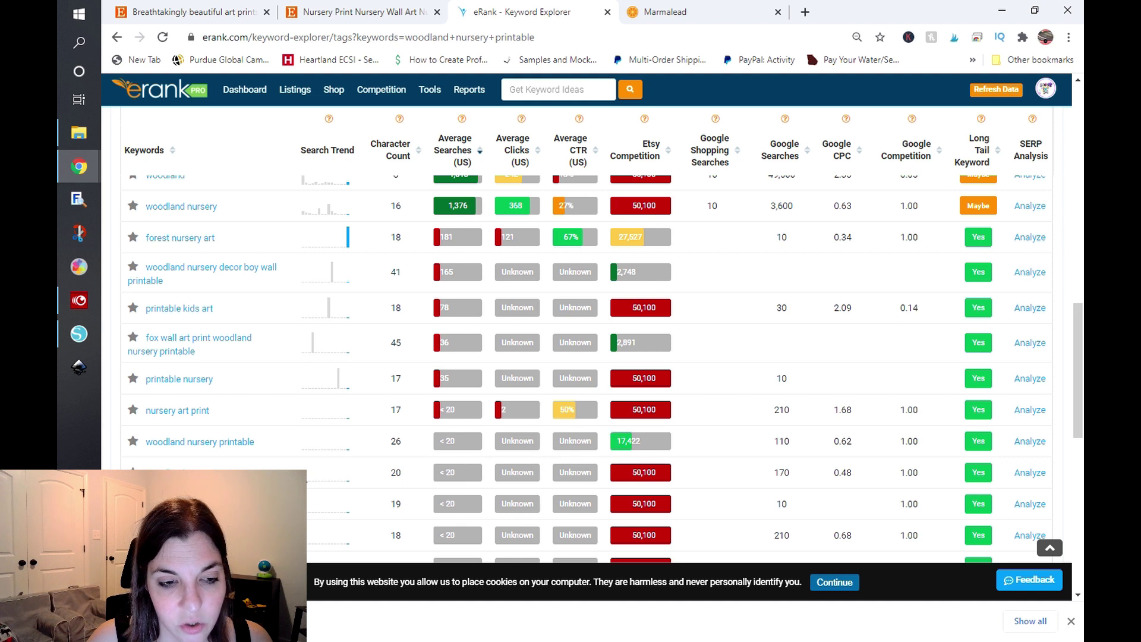
{"action": "scroll", "coordinate": [280, 460], "scroll_direction": "down", "scroll_amount": 3}
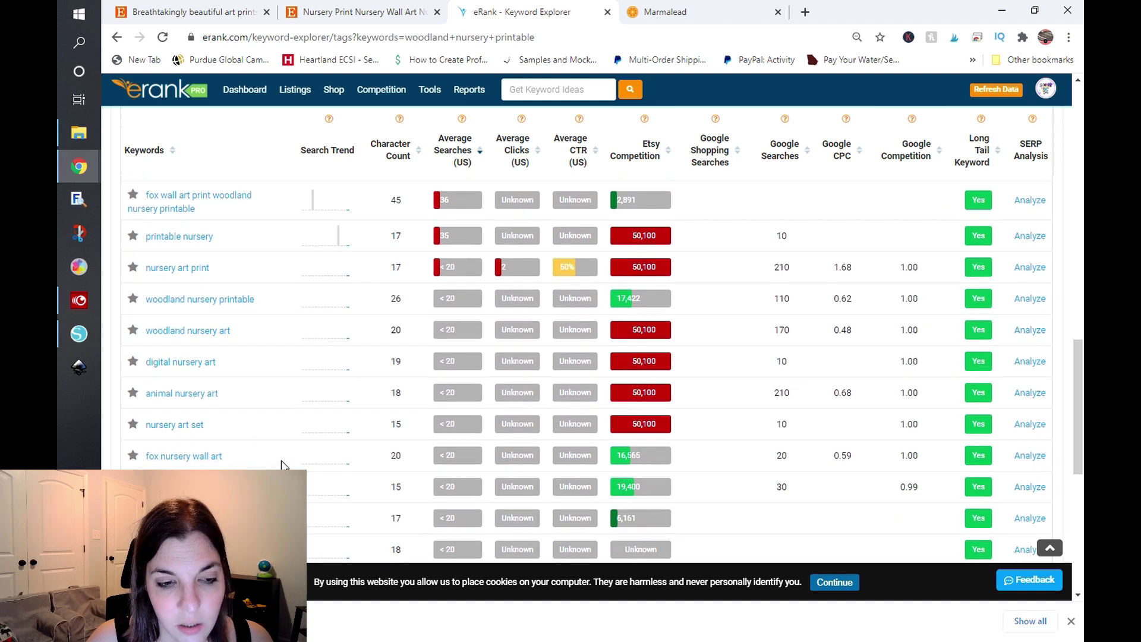
{"action": "scroll", "coordinate": [280, 460], "scroll_direction": "up", "scroll_amount": 1}
{"action": "scroll", "coordinate": [280, 460], "scroll_direction": "up", "scroll_amount": 4}
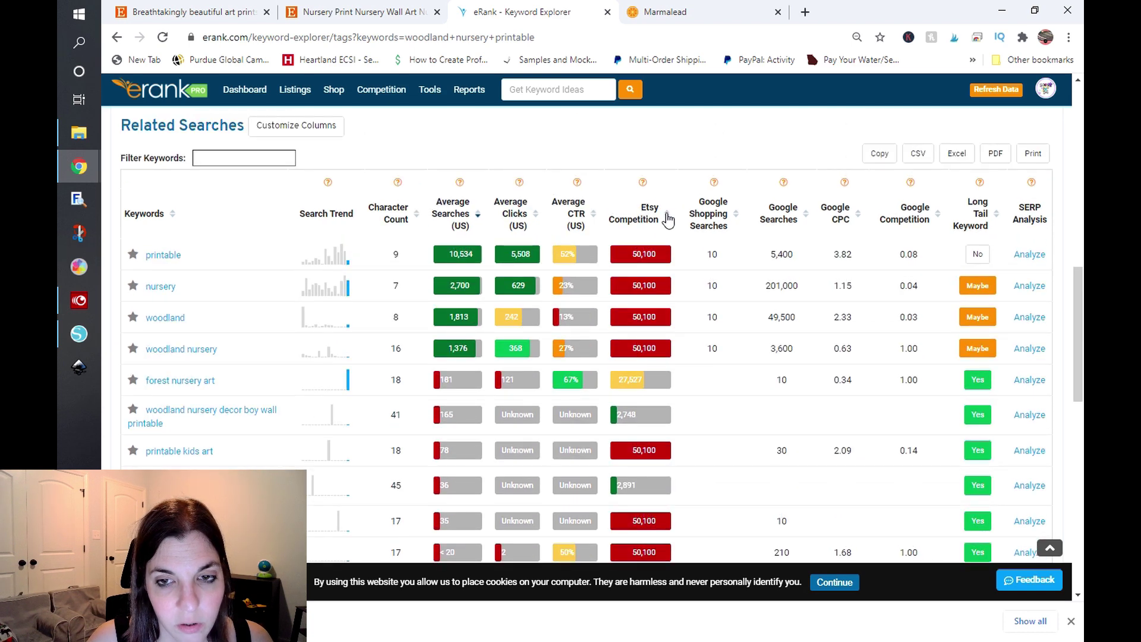
Step: Sort the related searches by Etsy competition in both directions, and finally by highest average clicks
{"action": "left_click", "coordinate": [667, 218]}
{"action": "left_click", "coordinate": [667, 218]}
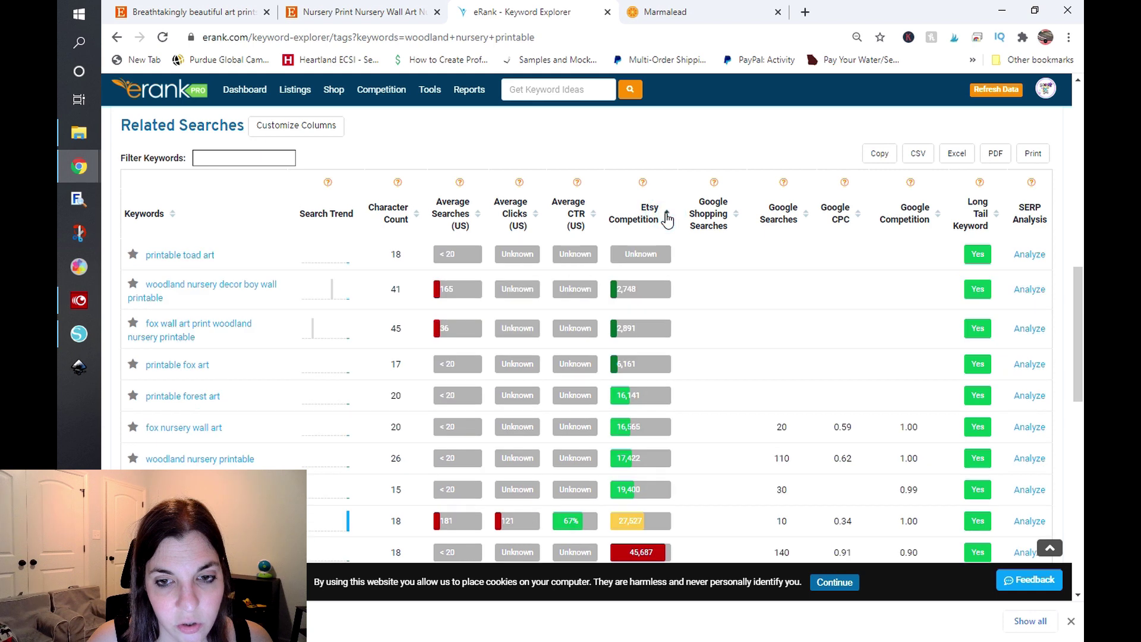
{"action": "left_click", "coordinate": [667, 218]}
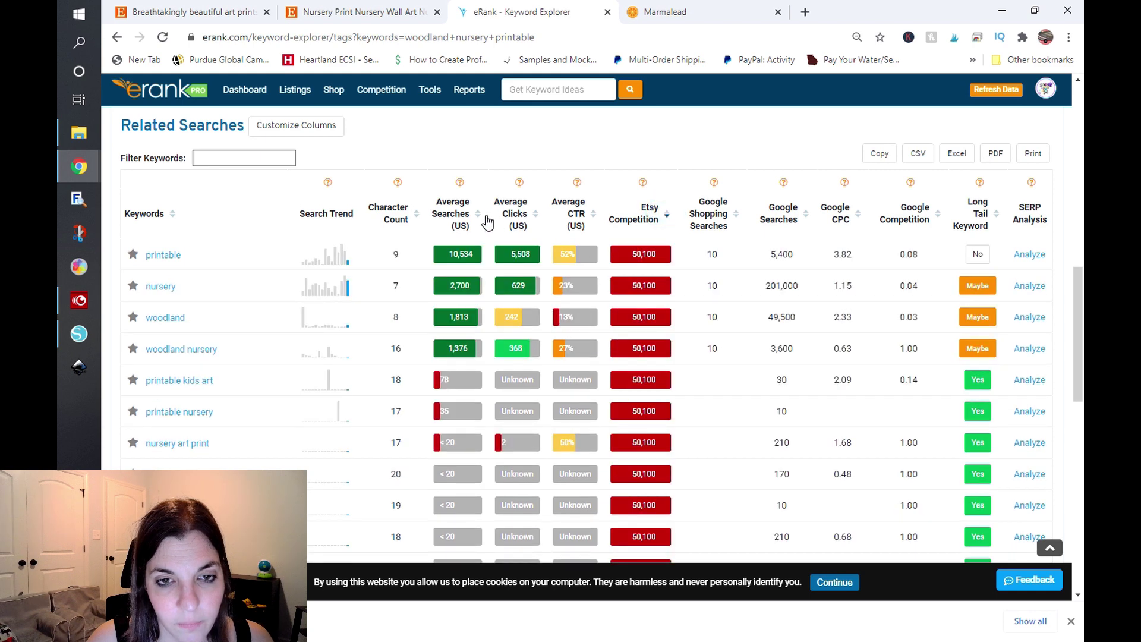
{"action": "left_click", "coordinate": [536, 220]}
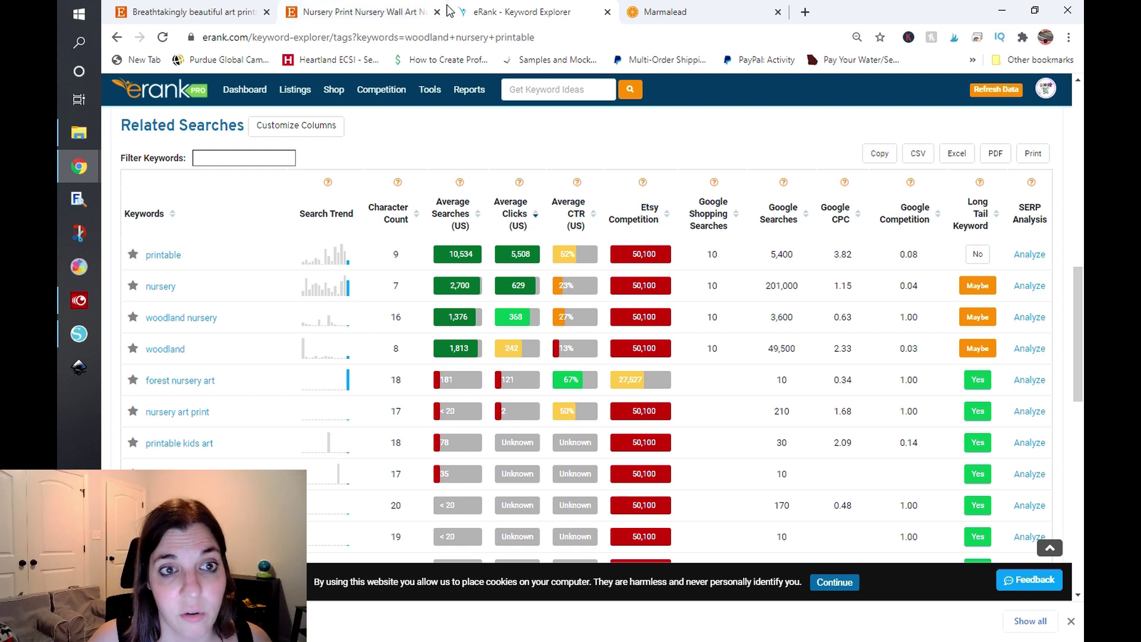
Step: Check the Marmalead page and the Nursery Print listing, and go back to the Competitor Listings report in eRank
{"action": "left_click", "coordinate": [663, 10]}
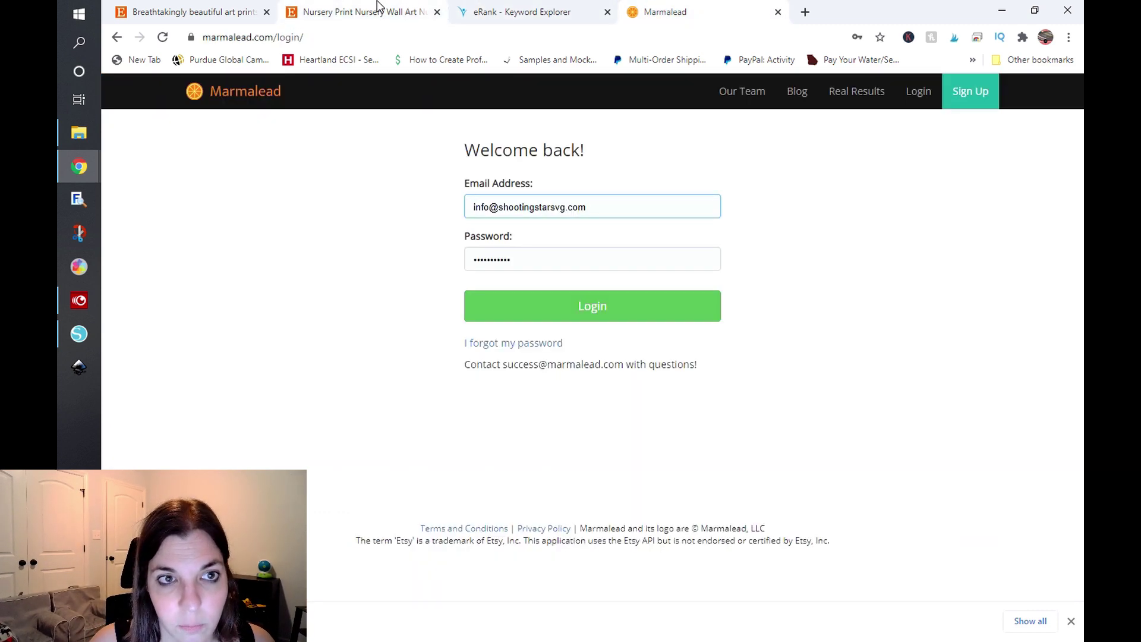
{"action": "left_click", "coordinate": [376, 8]}
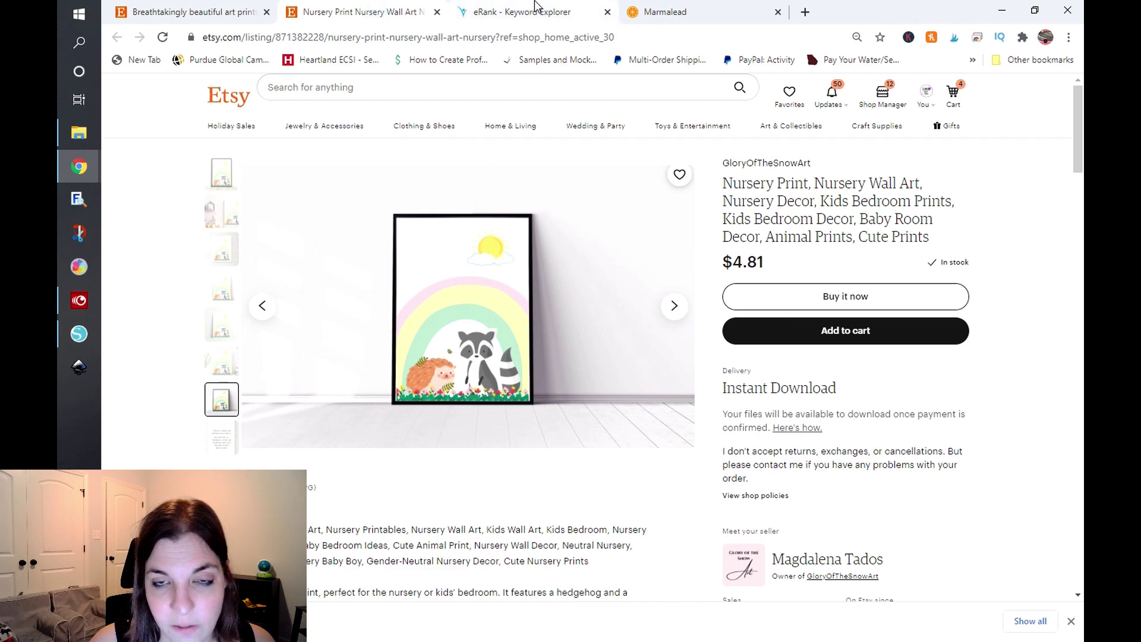
{"action": "left_click", "coordinate": [523, 11]}
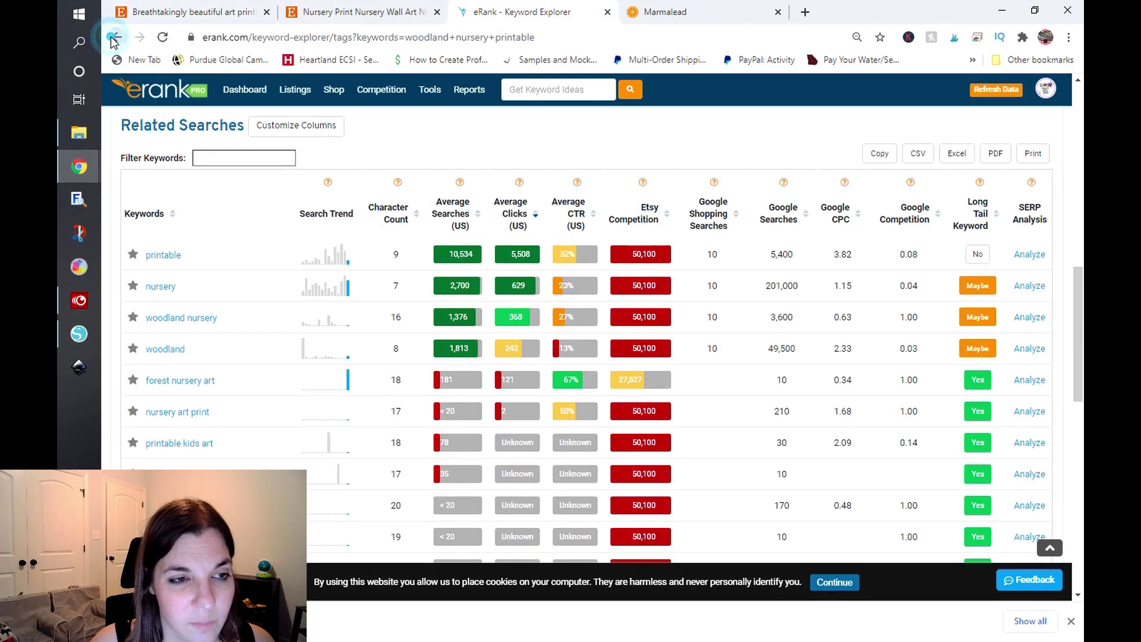
{"action": "right_click", "coordinate": [113, 39]}
{"action": "left_click", "coordinate": [125, 77]}
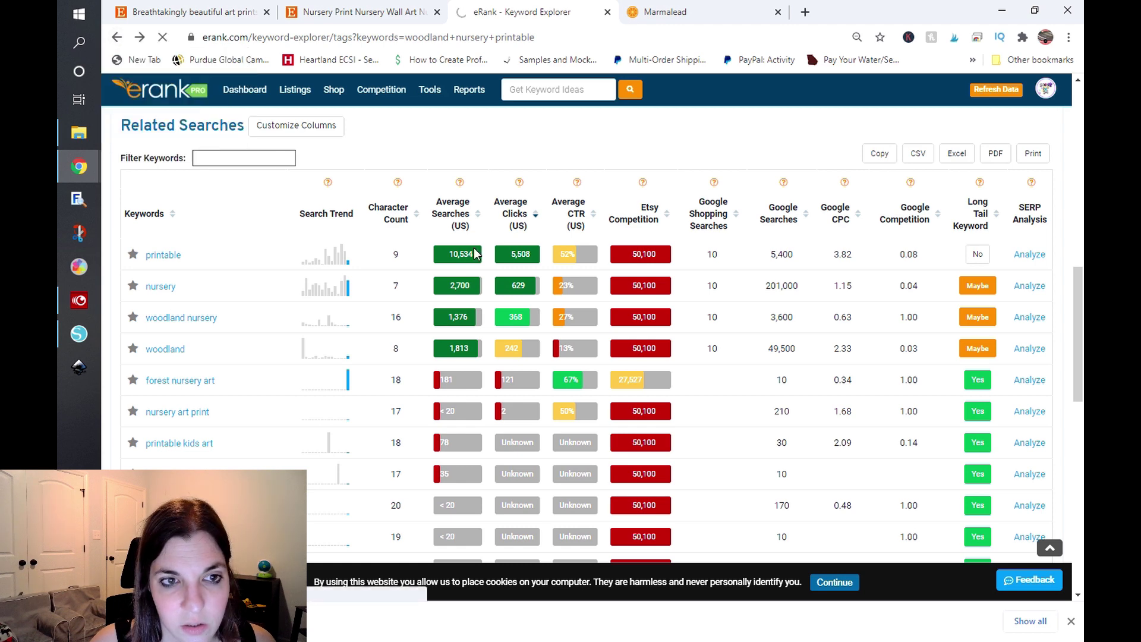
Step: Return to the Nursery Print listing and close the tabs used for reviewing it
{"action": "left_click", "coordinate": [382, 7]}
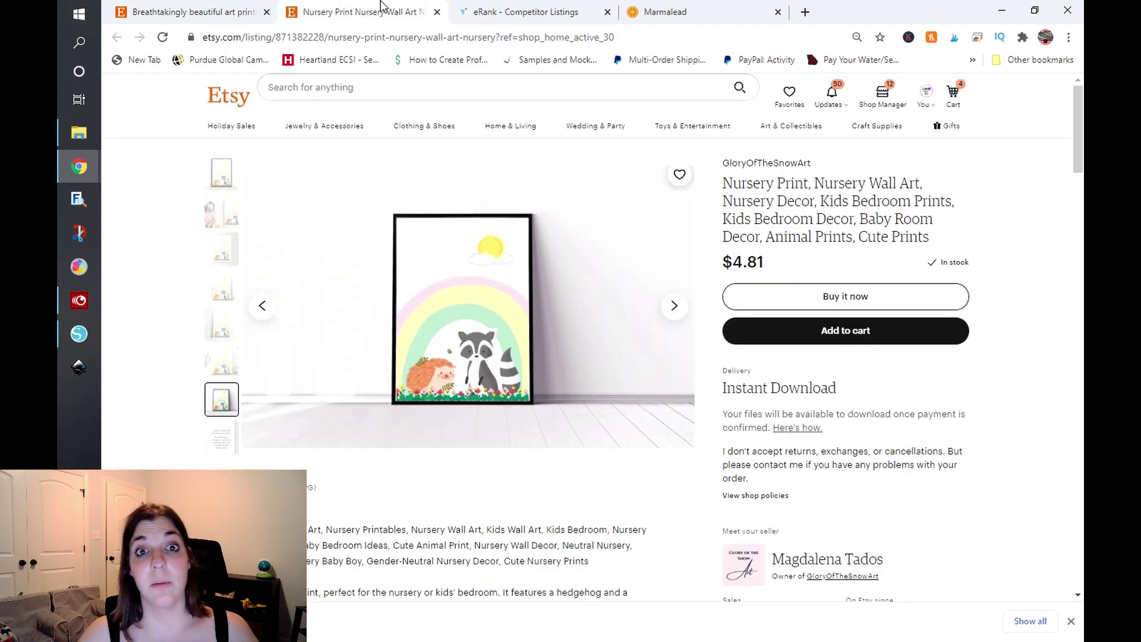
{"action": "left_click", "coordinate": [437, 12]}
{"action": "left_click", "coordinate": [437, 12]}
{"action": "left_click", "coordinate": [437, 13]}
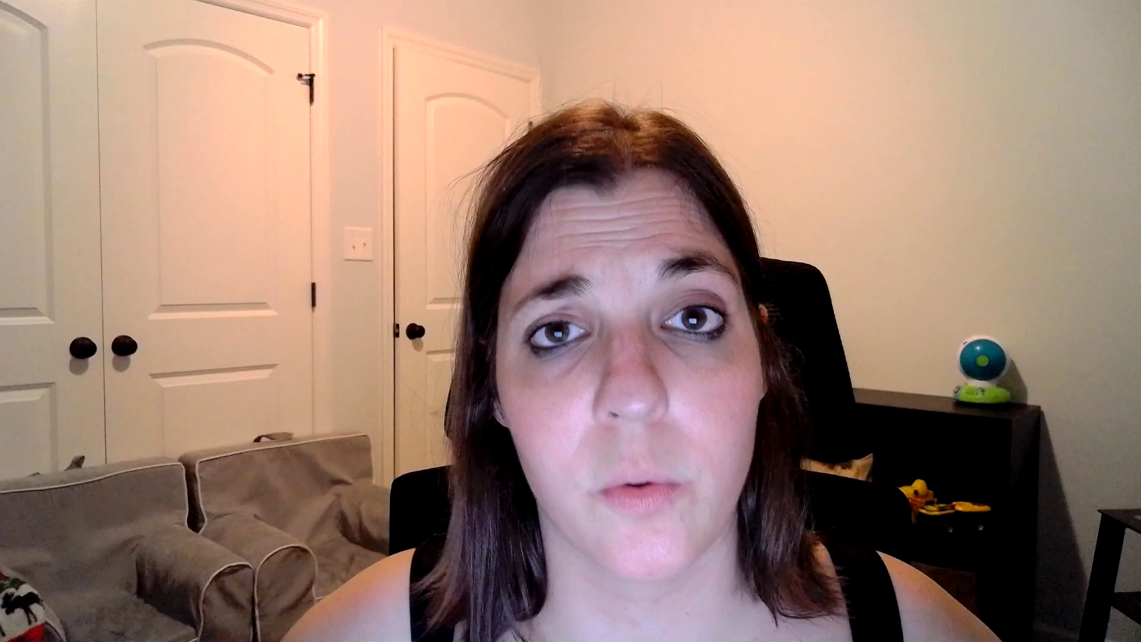